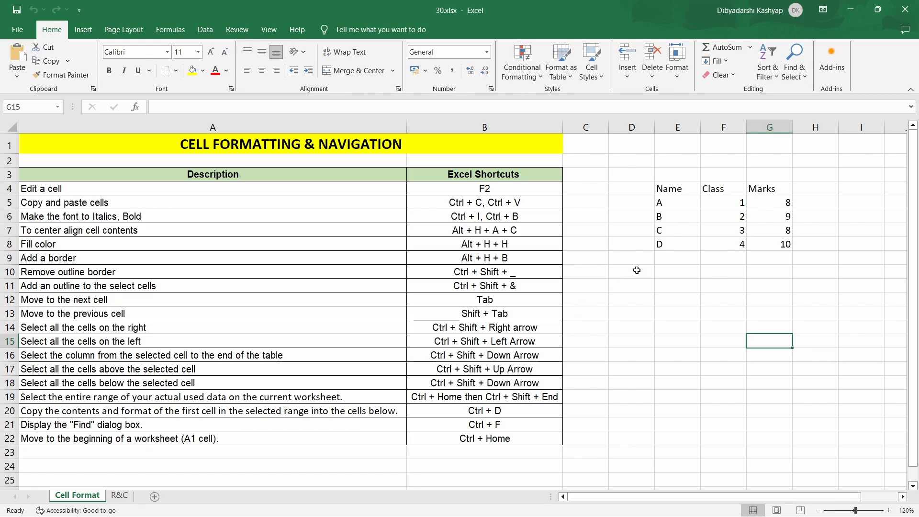
- Open cells E5 and E6 in the Name column for in-cell editing and leave both without changes
double_click(672, 205)
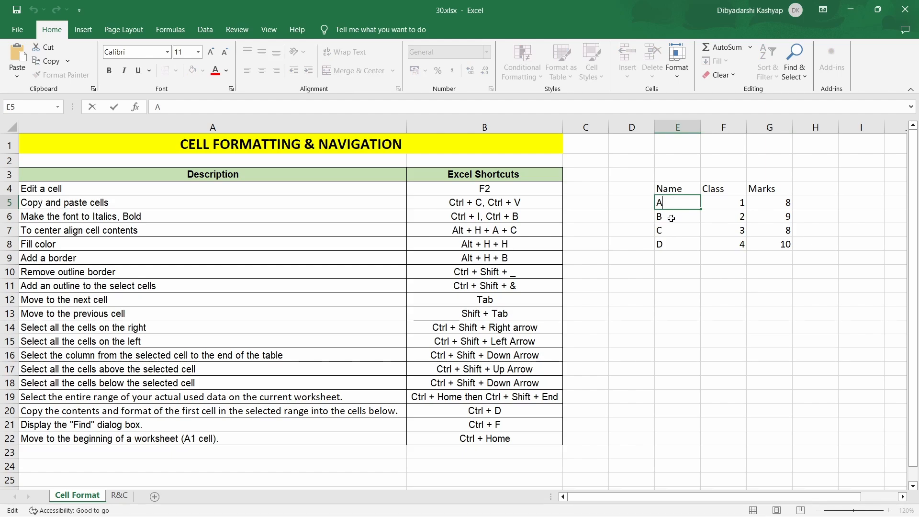
left_click(672, 219)
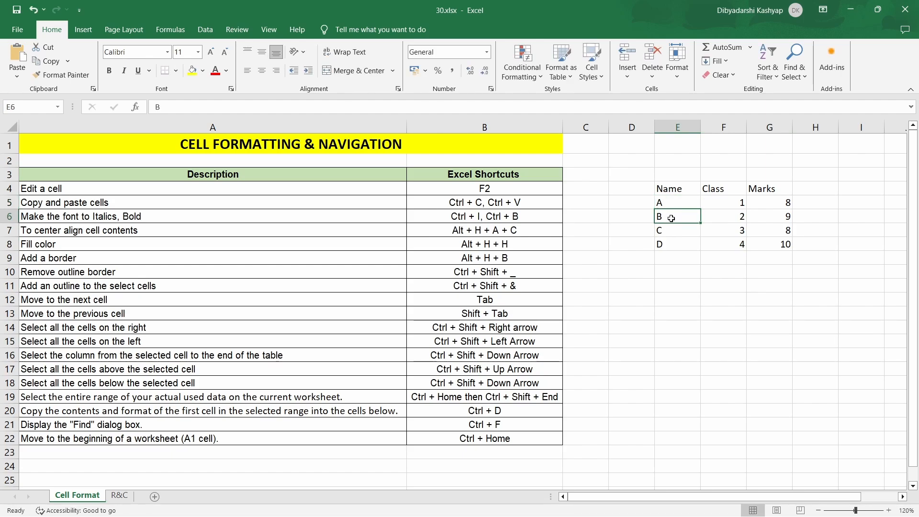
double_click(672, 218)
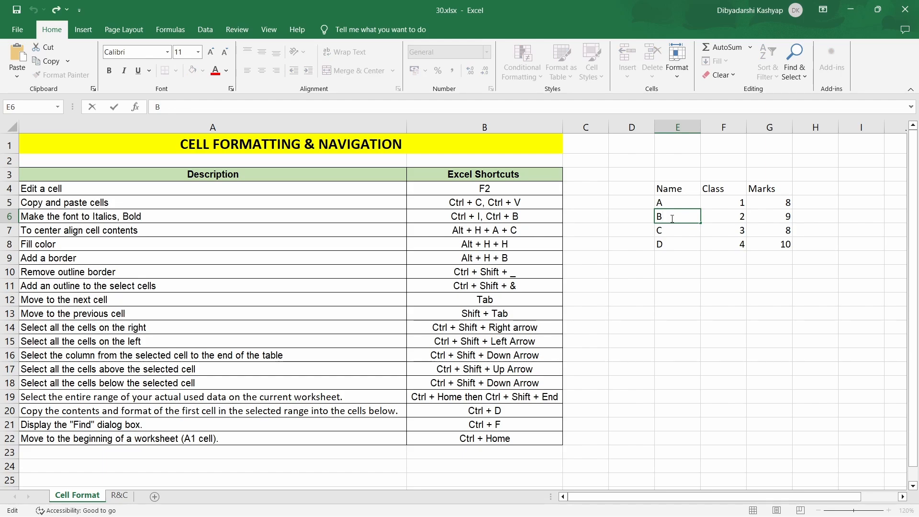
left_click(691, 248)
left_click(682, 256)
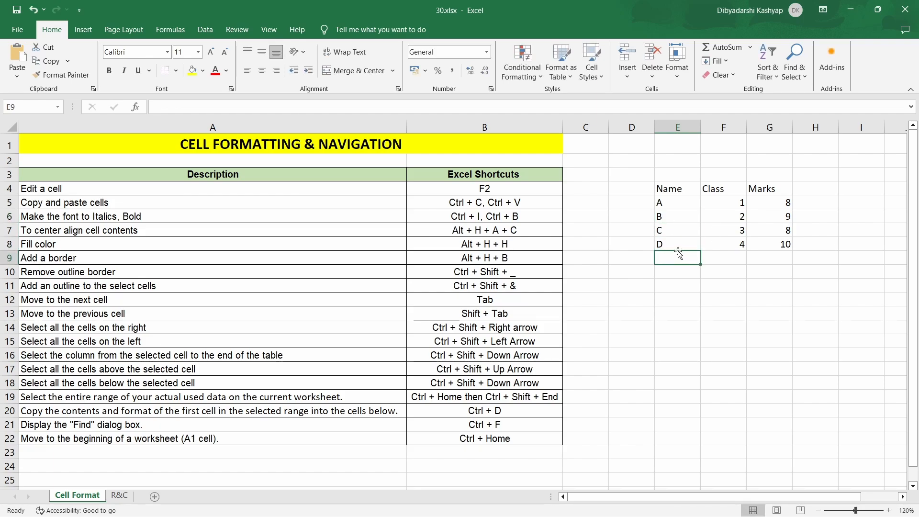
- Copy the name D from cell E8 and paste it into cell E9 directly below
left_click(678, 246)
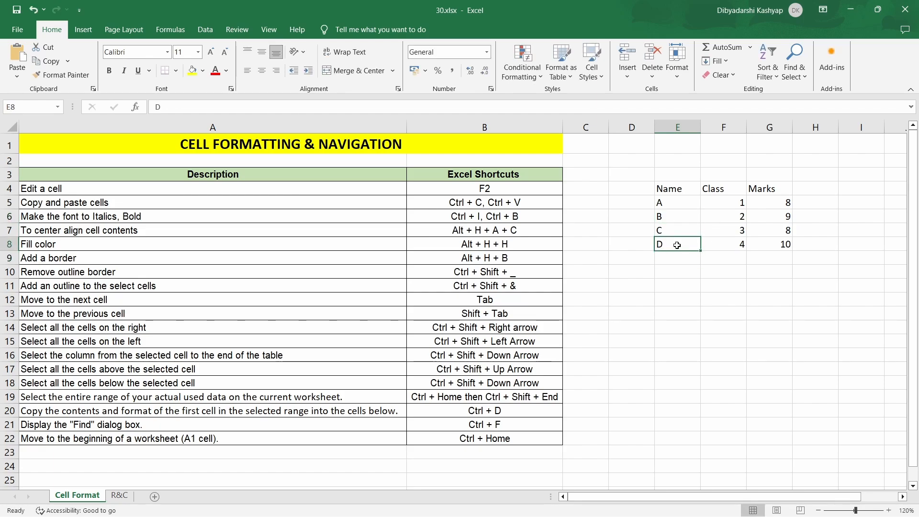
key("ctrl+c")
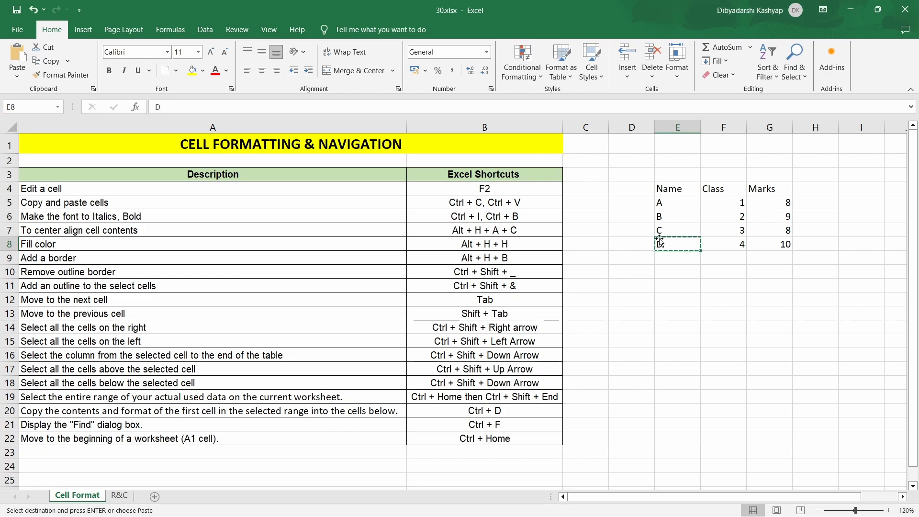
left_click(681, 258)
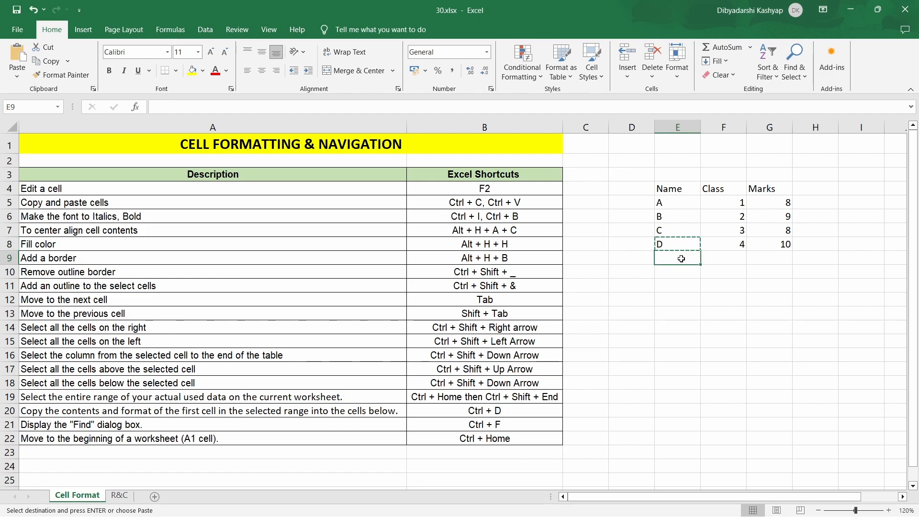
key("ctrl+v")
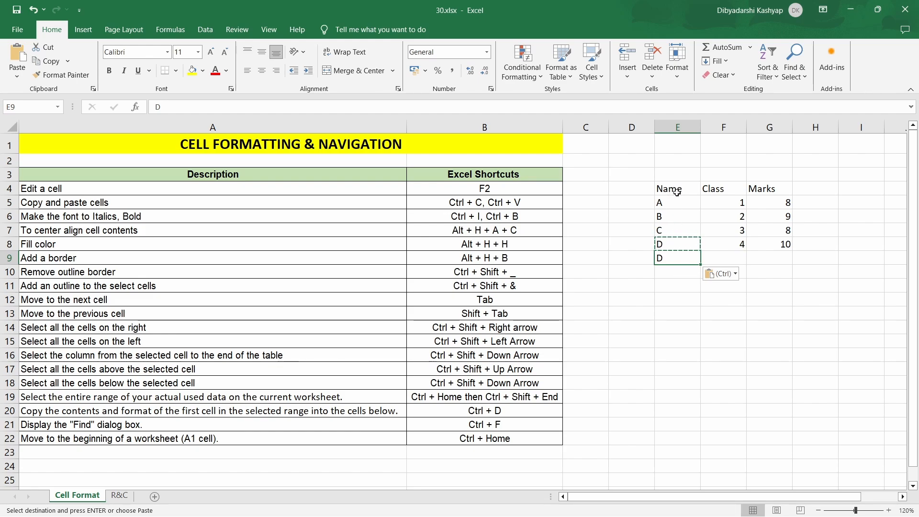
- Toggle italic formatting on the Name column range E4:E9, leaving it turned on
left_click_drag(678, 189, 670, 258)
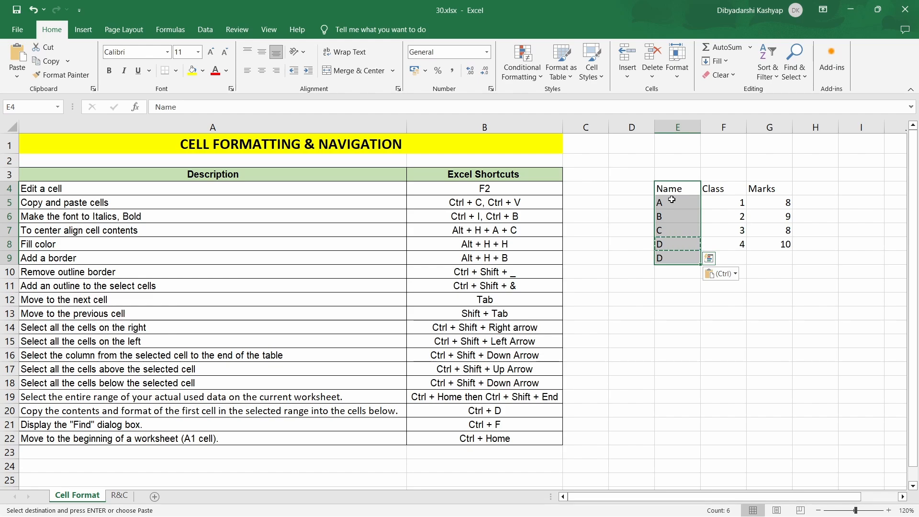
left_click(124, 71)
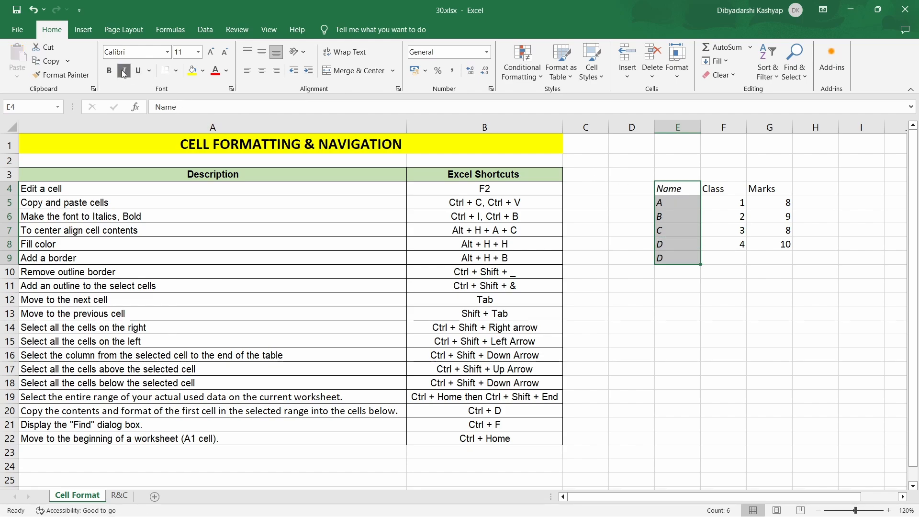
left_click(123, 71)
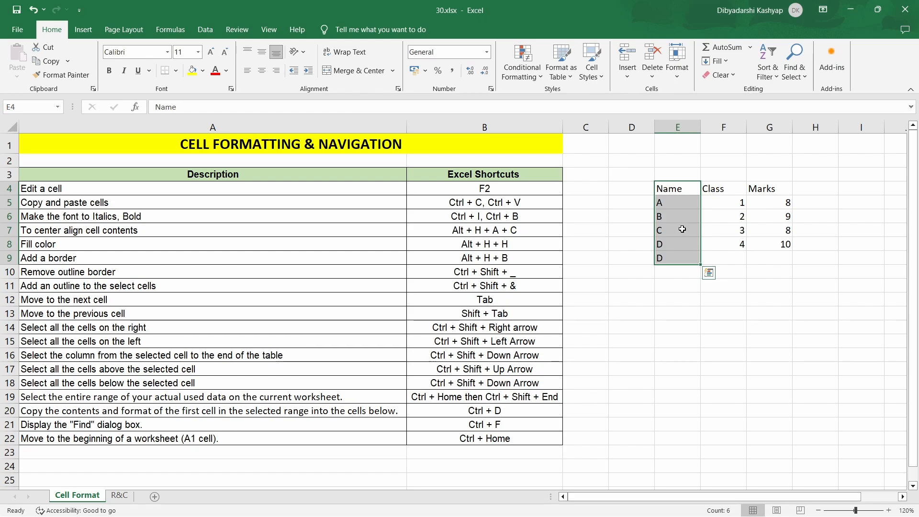
key("ctrl+i")
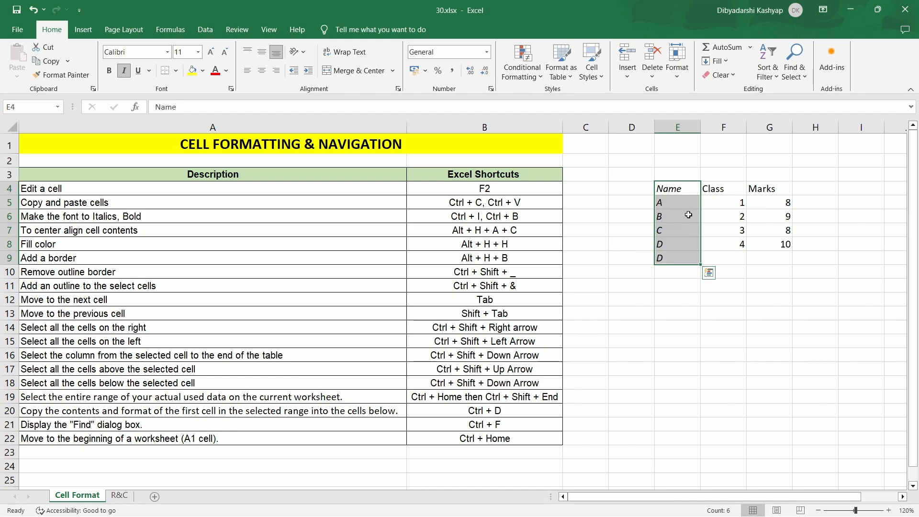
- Apply bold to E4:E9, and undo both the bold and italic formatting on the range
left_click(110, 71)
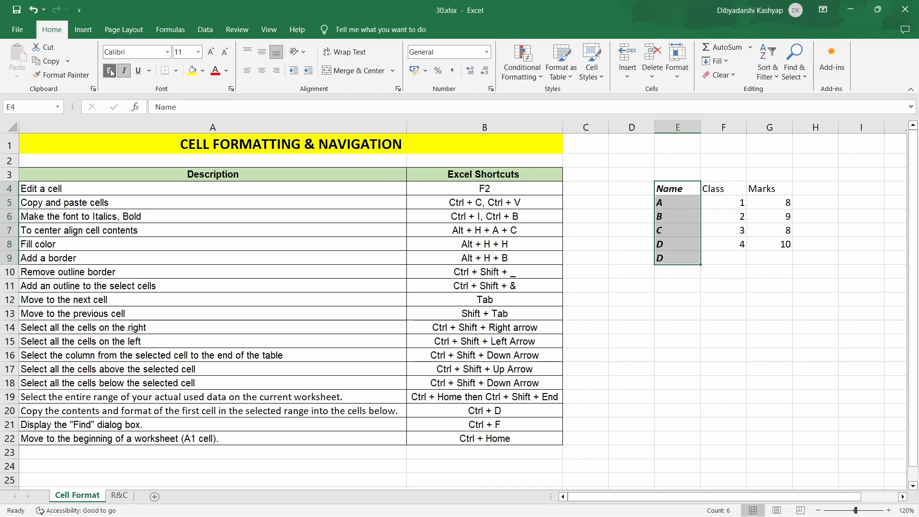
left_click(110, 72)
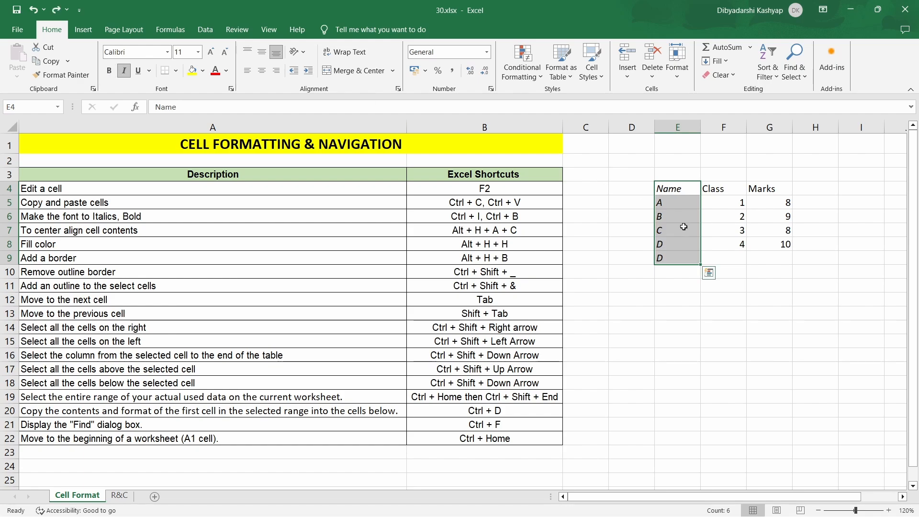
key("ctrl+b")
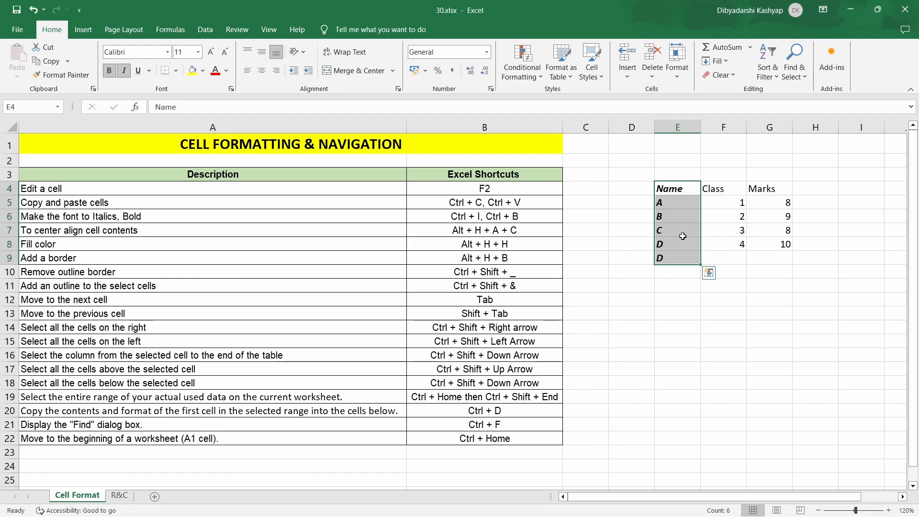
key("ctrl+z")
key("ctrl+z")
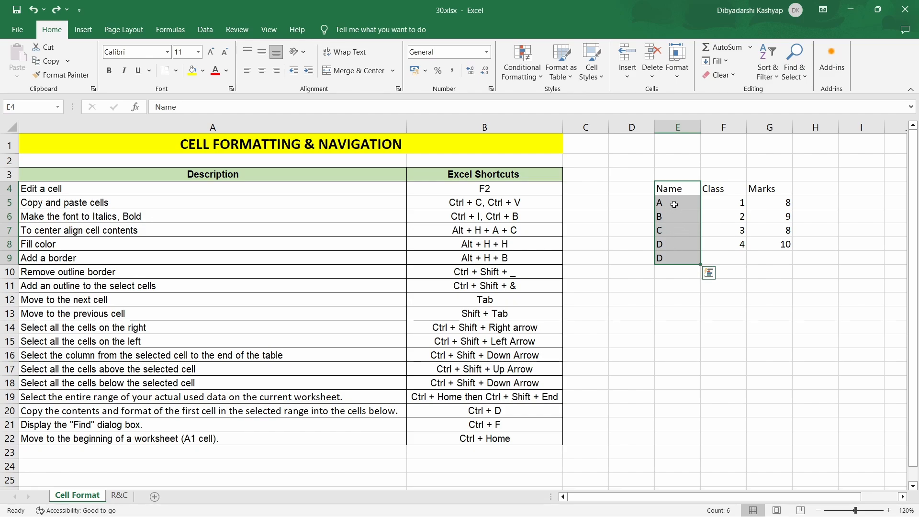
- Center the contents of the Name column range E4:E9 horizontally
left_click_drag(675, 190, 675, 258)
key("alt")
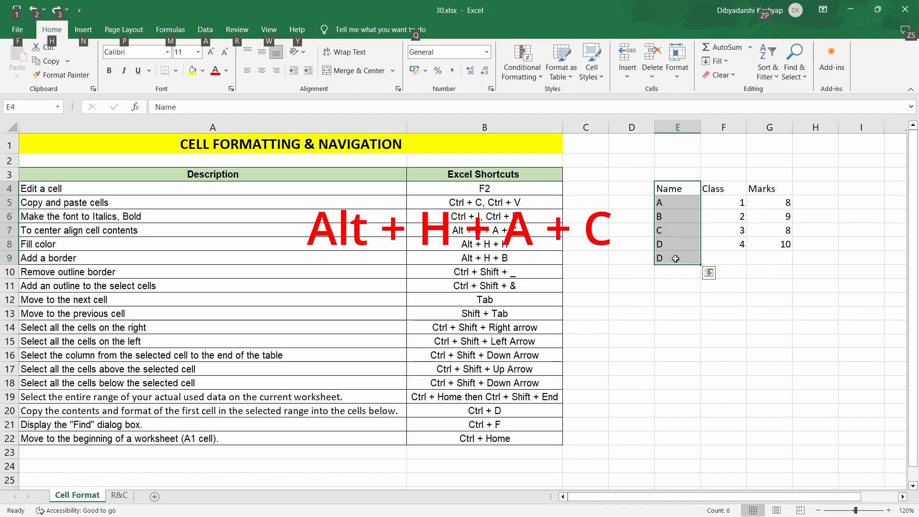
key("h")
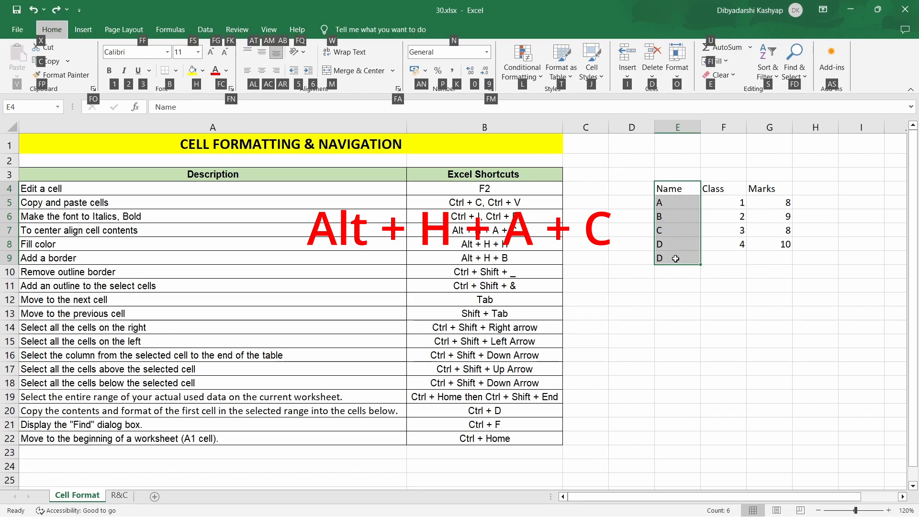
key("a")
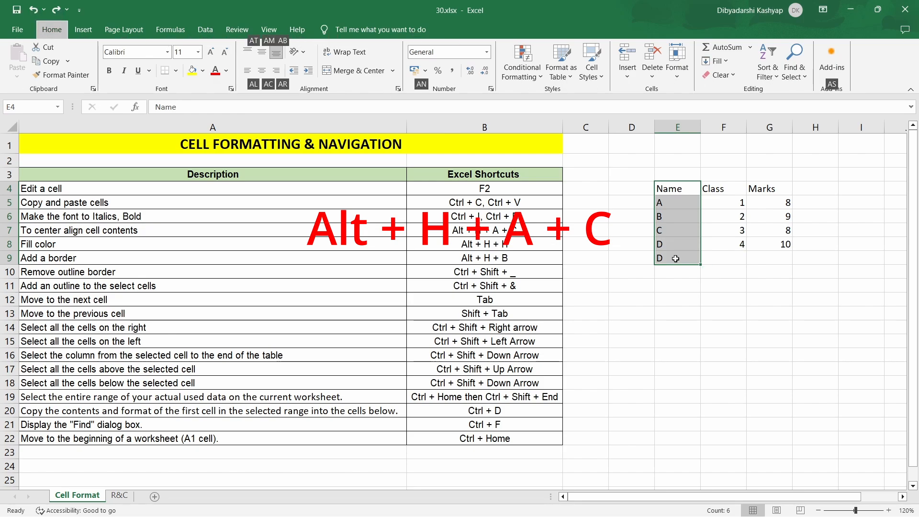
key("c")
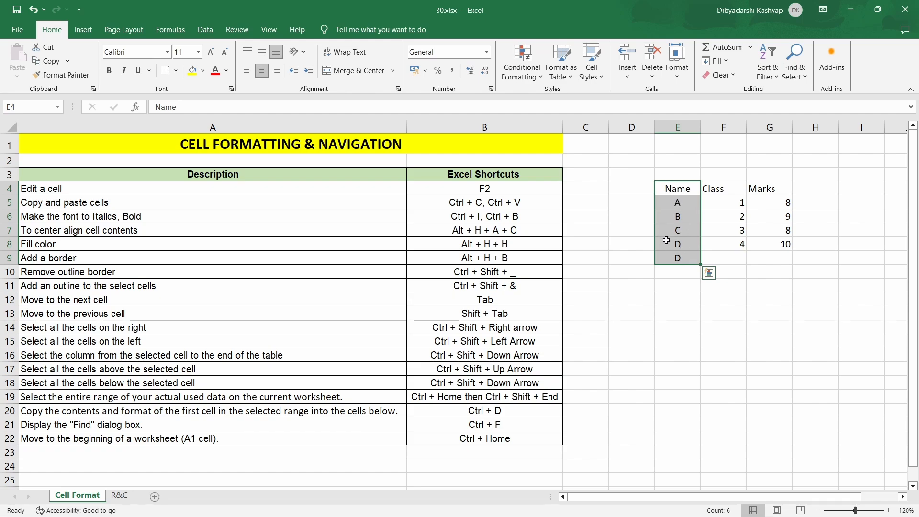
left_click(678, 271)
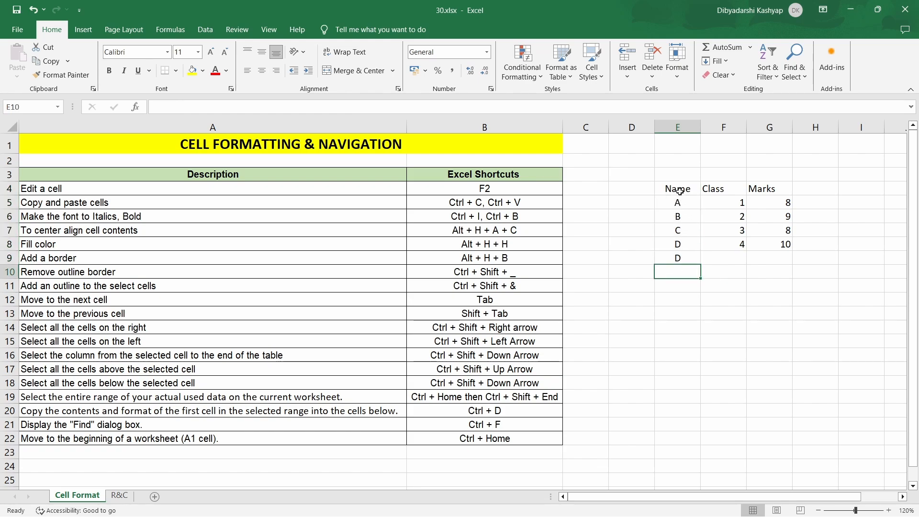
- Fill the header cells E4:G4 with the green theme color
left_click_drag(663, 189, 756, 191)
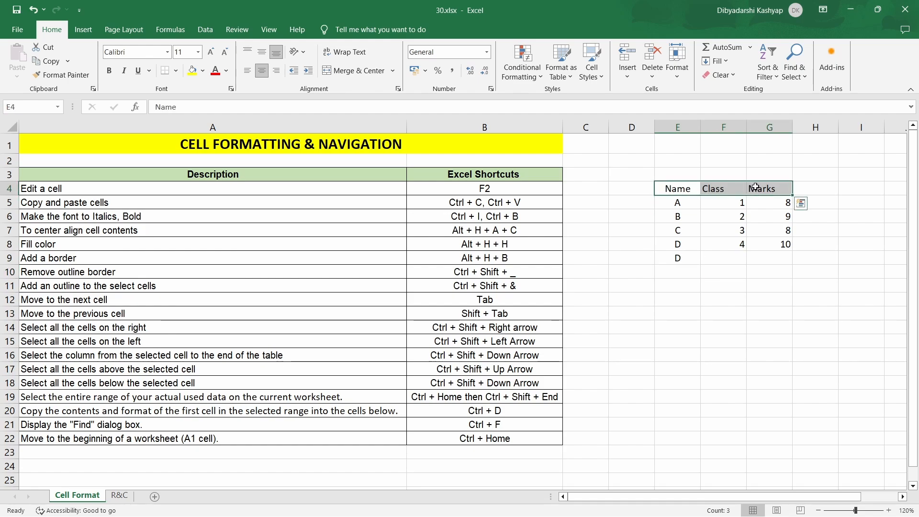
key("alt")
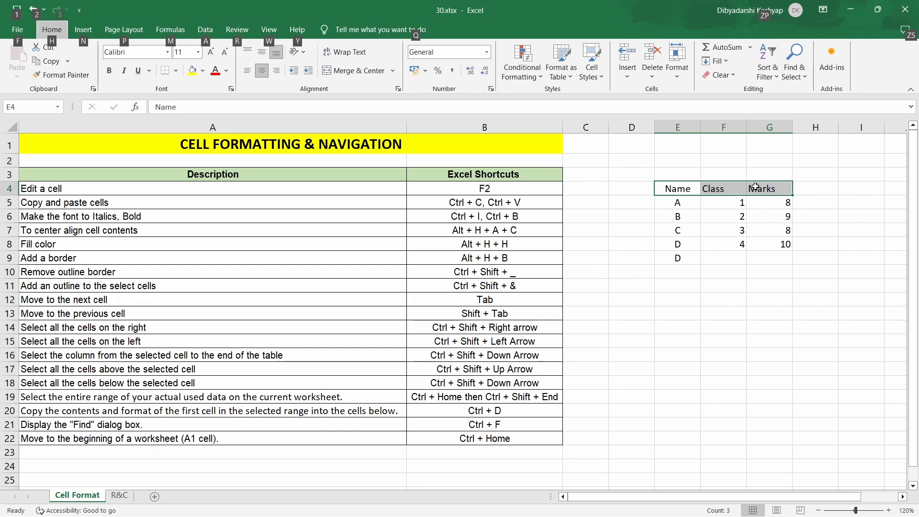
key("h")
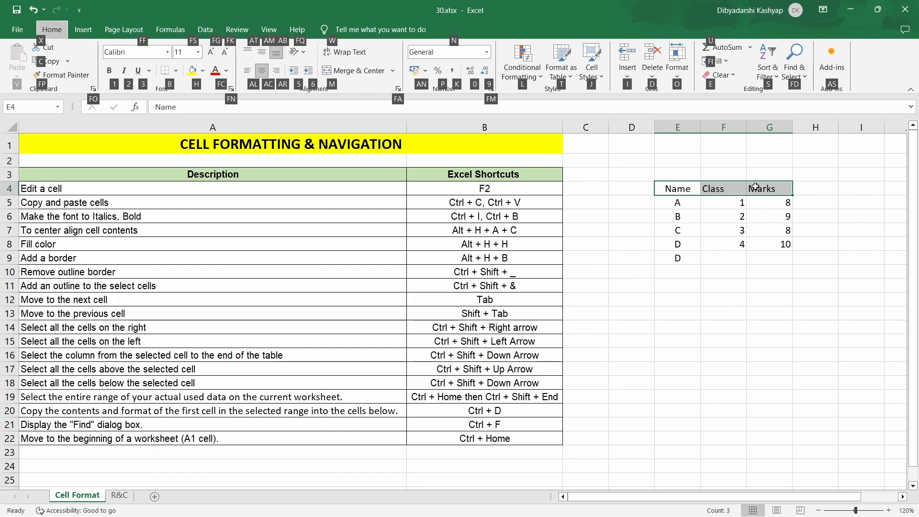
key("h")
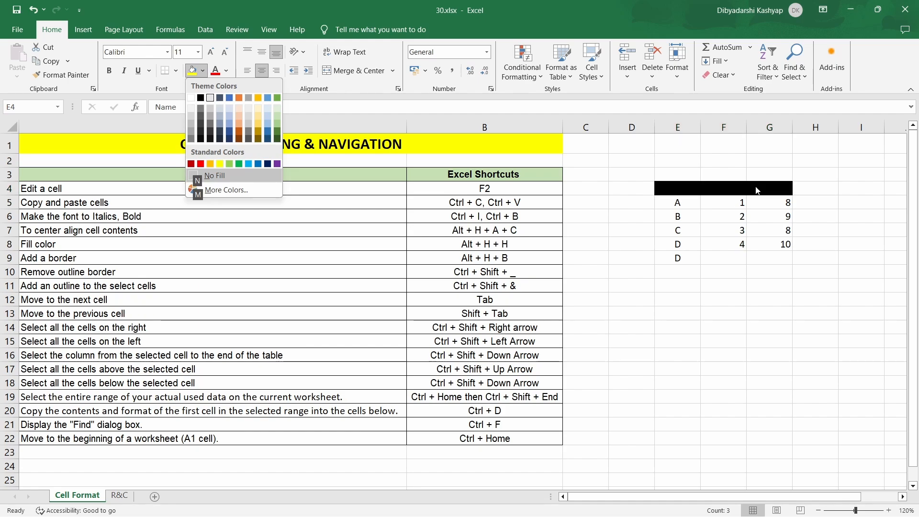
key("Right")
key("Right")
key("Right")
key("Right")
key("Right")
key("Right")
key("Right")
key("Right")
key("Right")
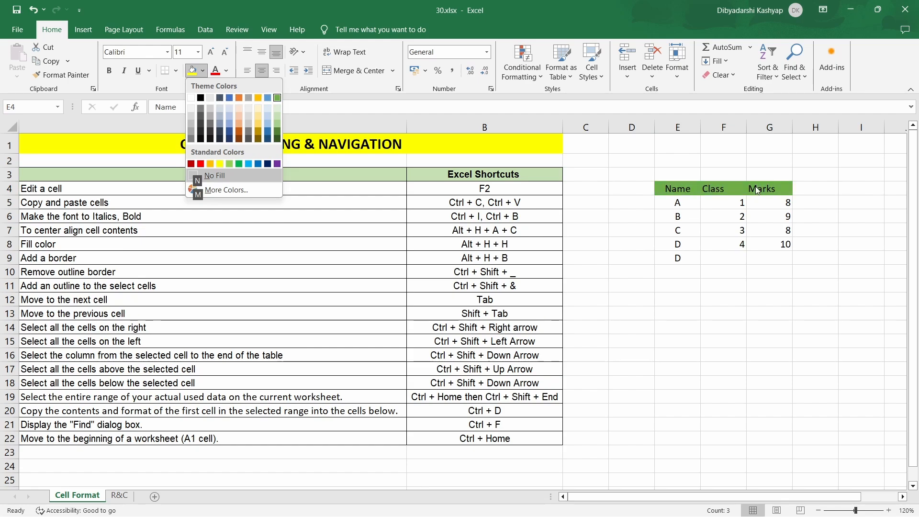
key("Return")
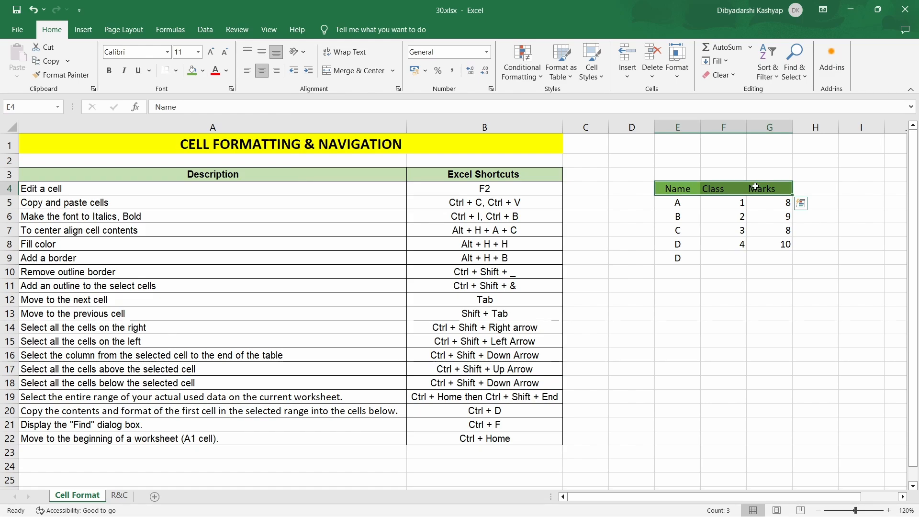
- Add an outside border around the table range E4:G8, and remove that outline again
left_click_drag(697, 191, 757, 247)
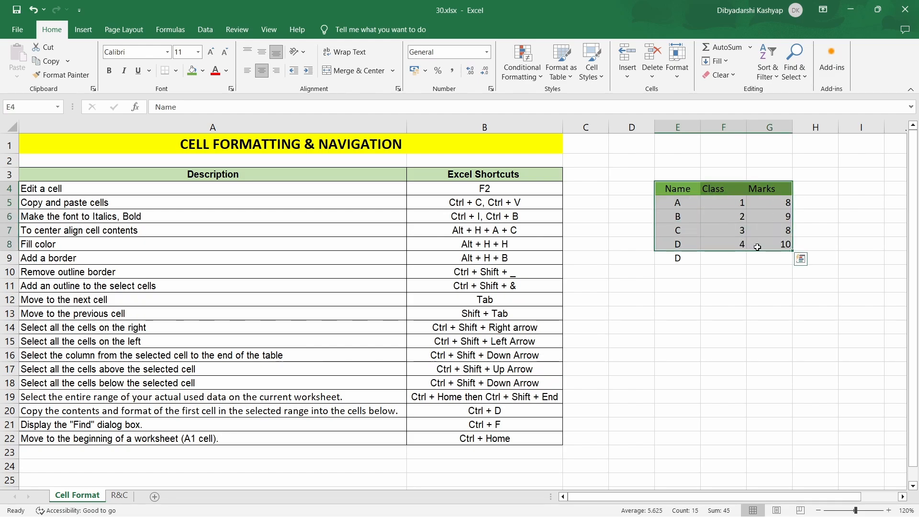
key("alt")
key("h")
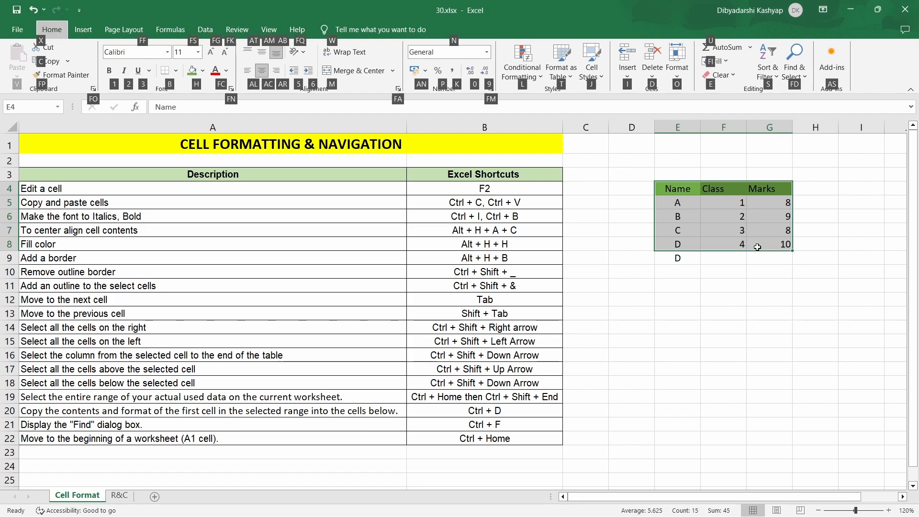
key("b")
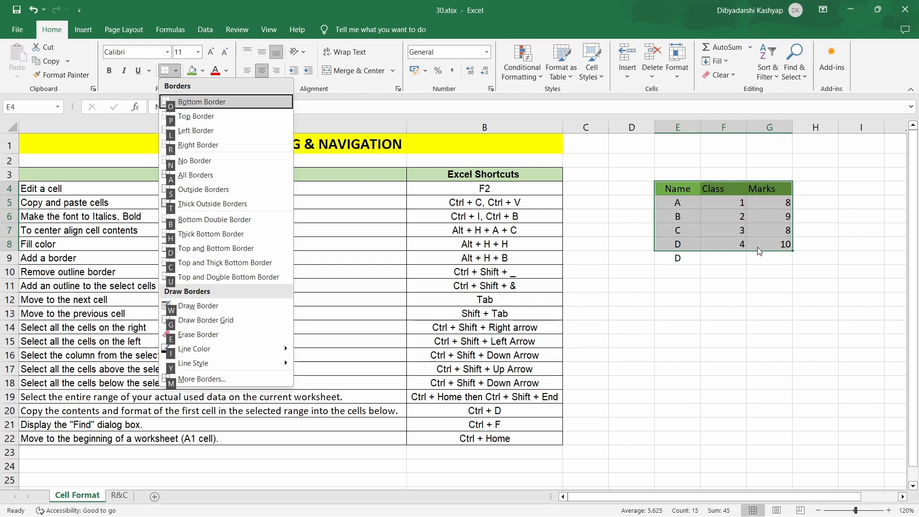
key("s")
left_click(766, 300)
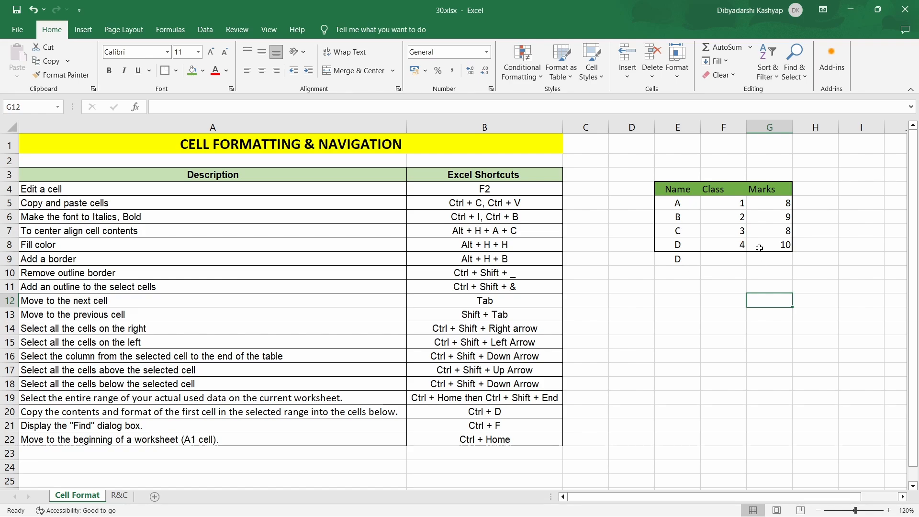
left_click_drag(676, 191, 771, 245)
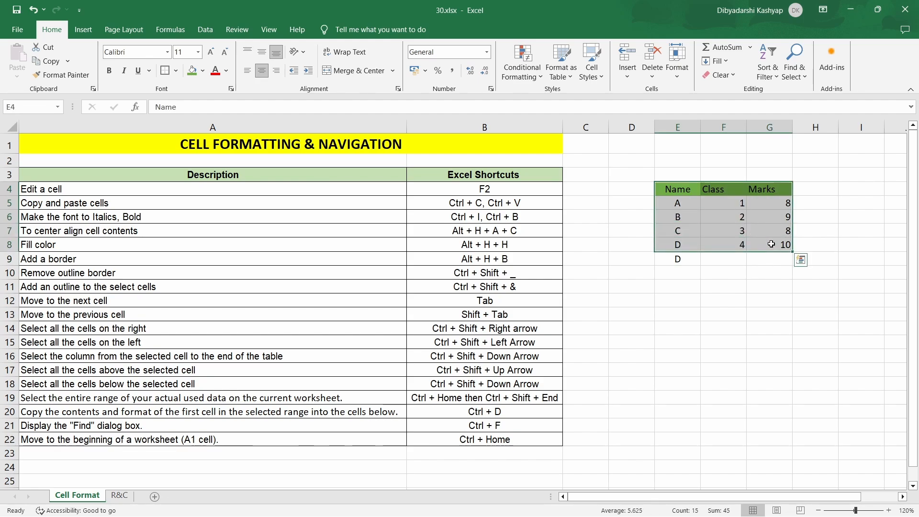
left_click(770, 272)
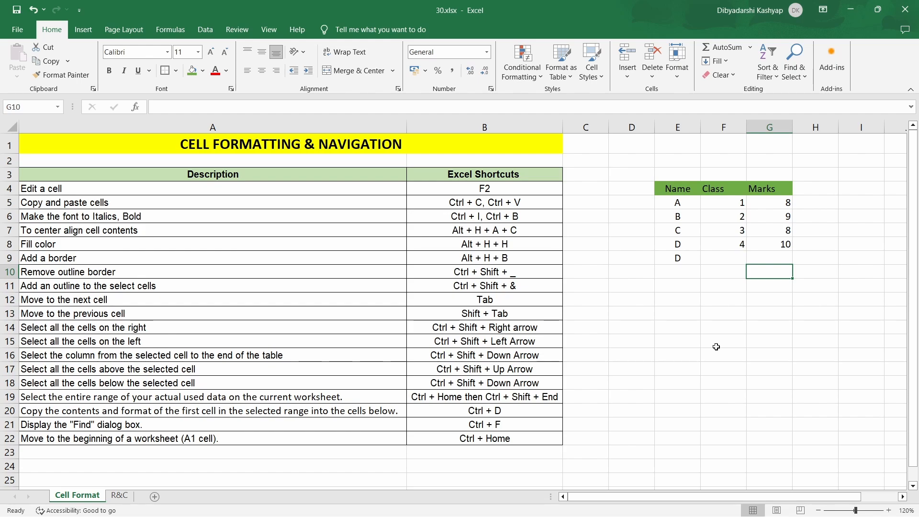
- Add an outline border to cell E5 containing the name A
left_click(681, 202)
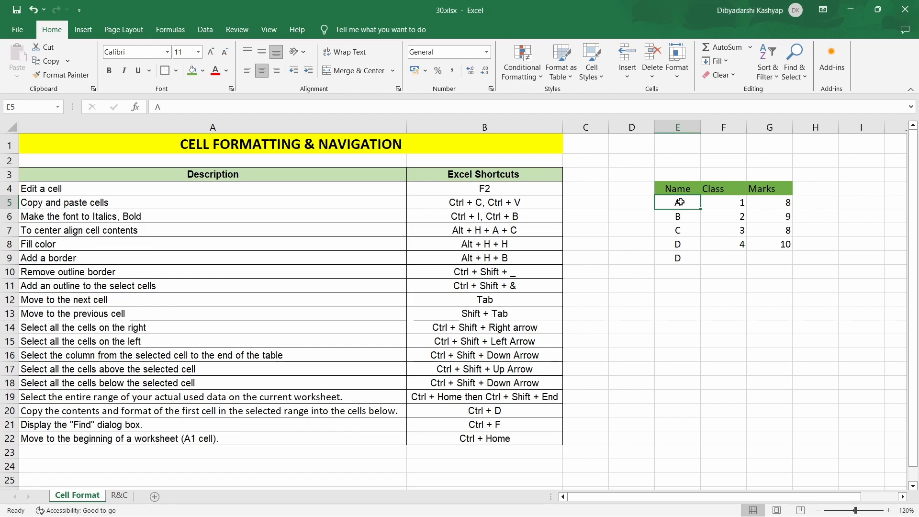
left_click(698, 283)
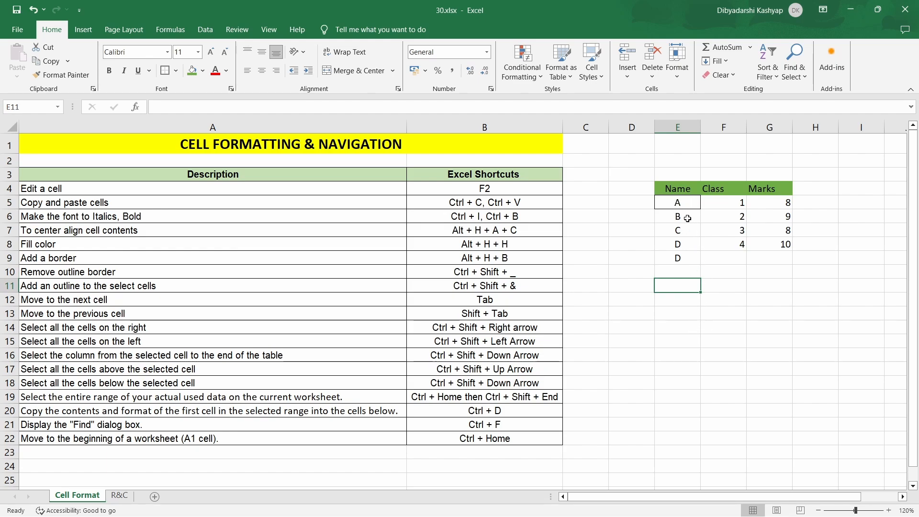
- Start from cell E9 and move forward one cell at a time along row 9 to J9
left_click(680, 273)
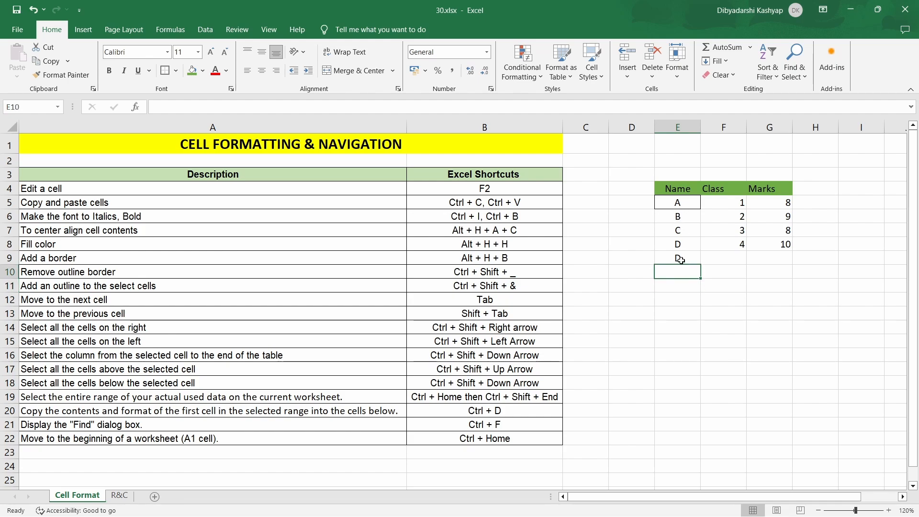
left_click(680, 259)
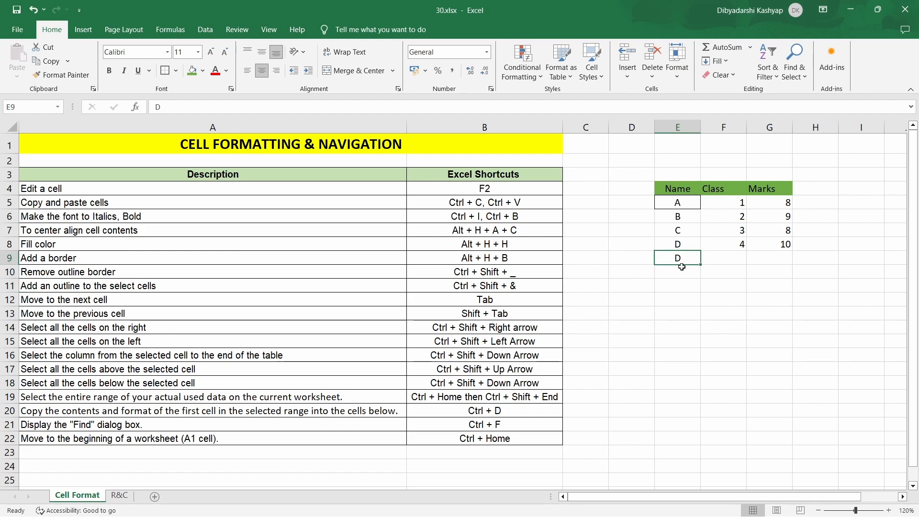
key("Tab")
key("Tab")
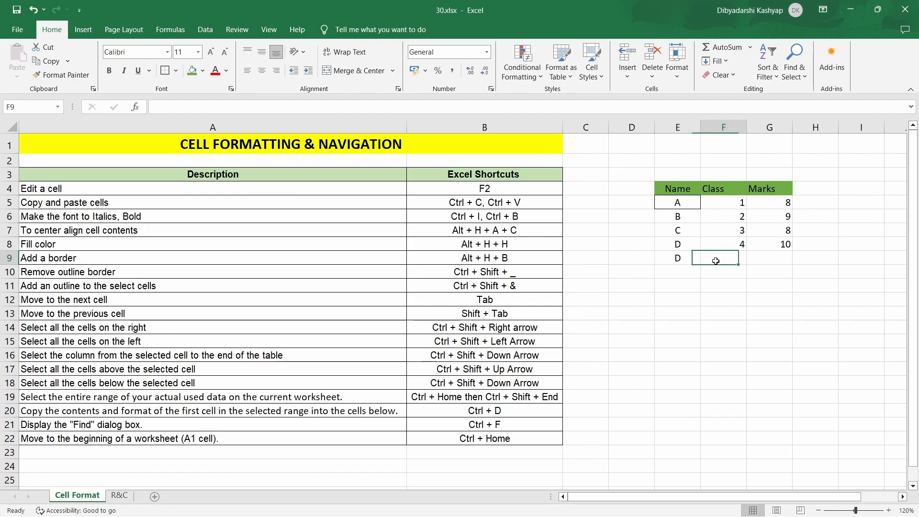
key("Tab")
key("Tab")
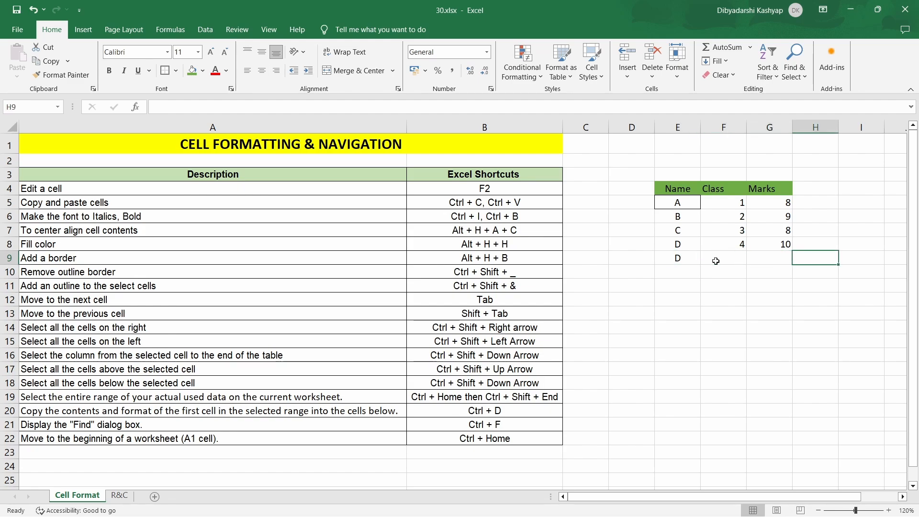
key("Tab")
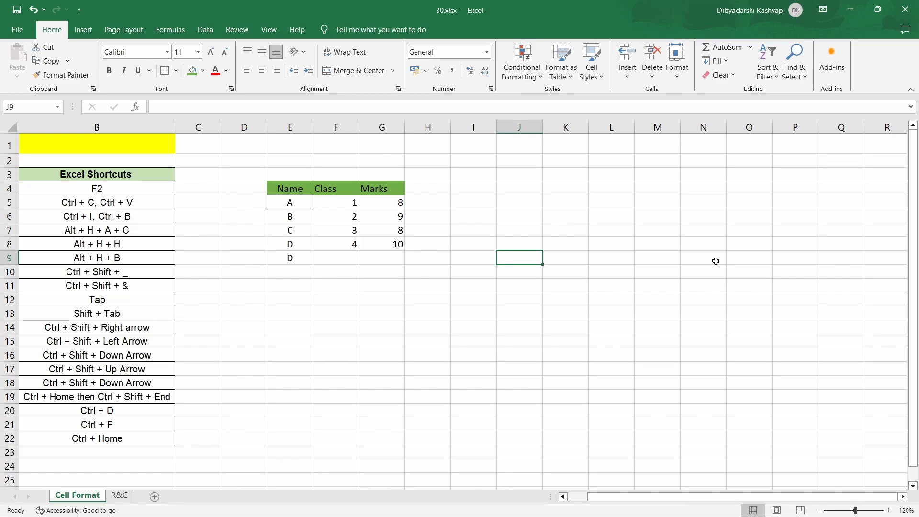
- Move backward one cell at a time along row 9 from J9 to A9
key("shift+Tab")
key("shift+Tab")
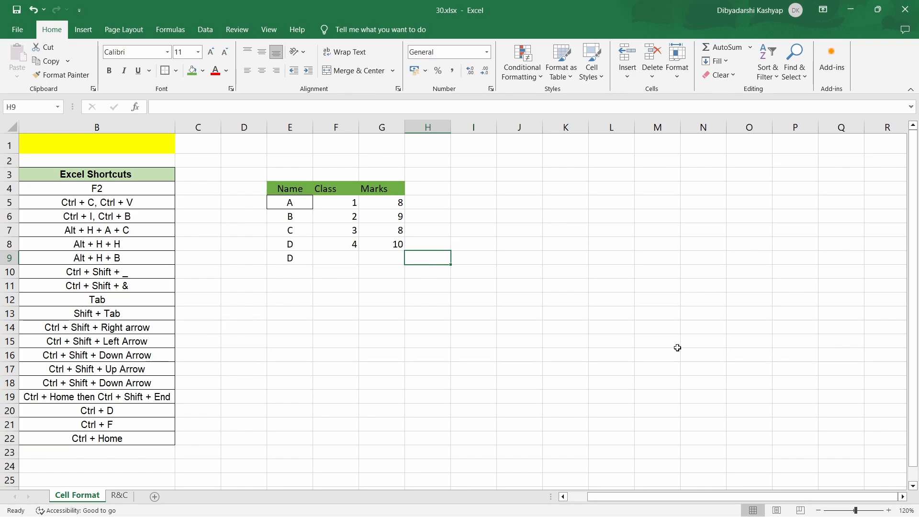
key("Left")
key("Left")
key("Left")
key("Left")
key("Left")
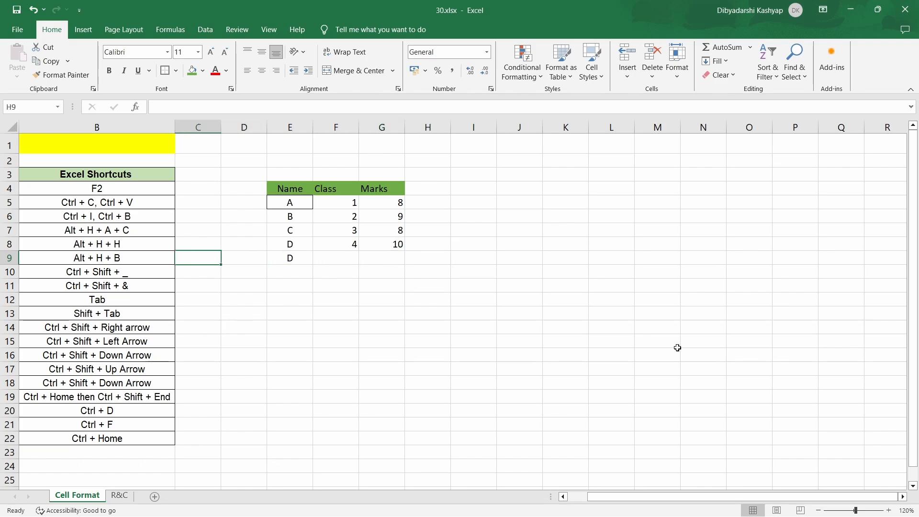
key("Left")
key("Left")
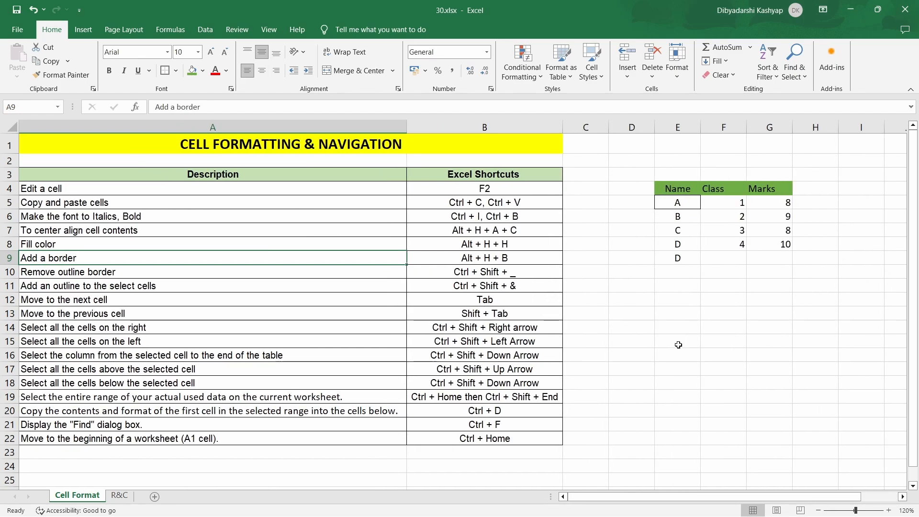
- Select the row 5 table cells rightward from E5, and the row 6 table cells leftward from G6
left_click(689, 275)
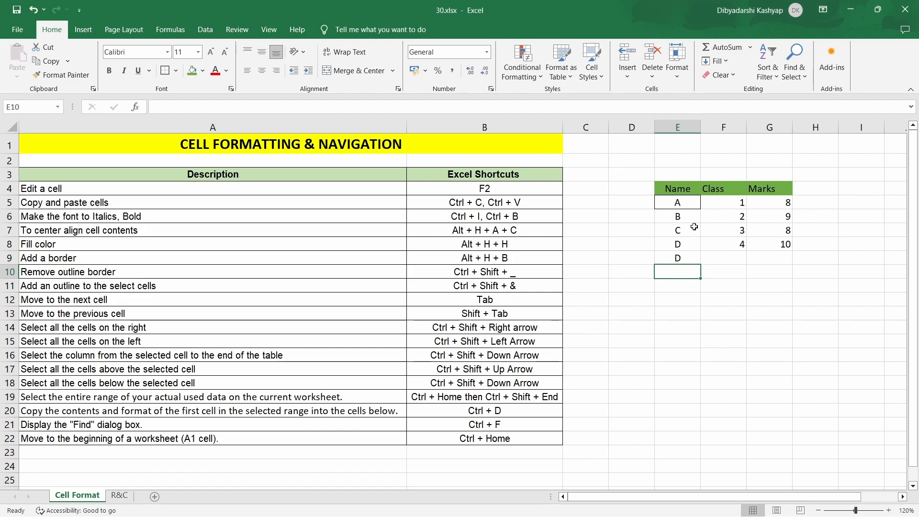
left_click(681, 205)
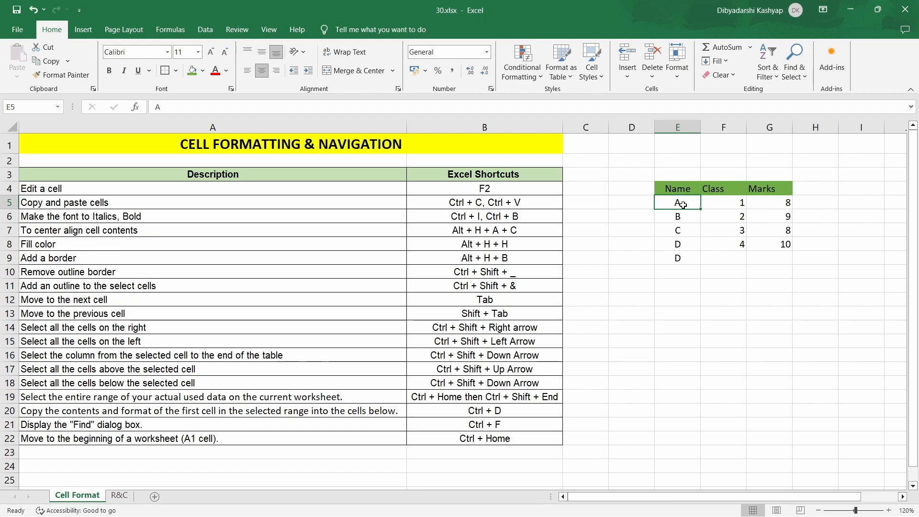
key("ctrl+shift+Right")
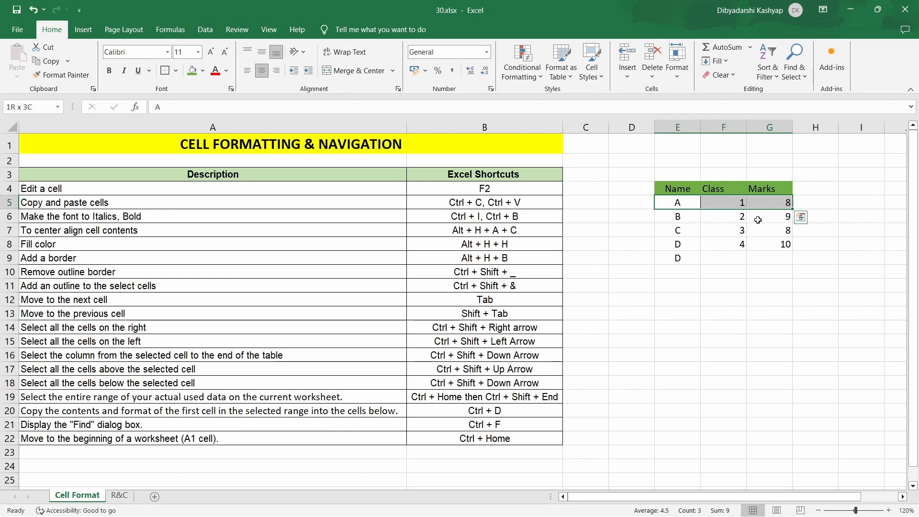
left_click(778, 218)
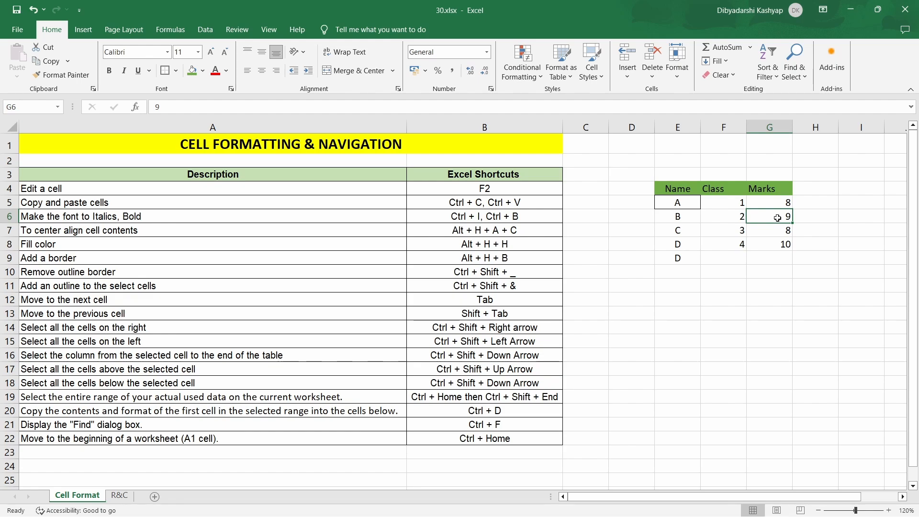
key("ctrl+shift+Left")
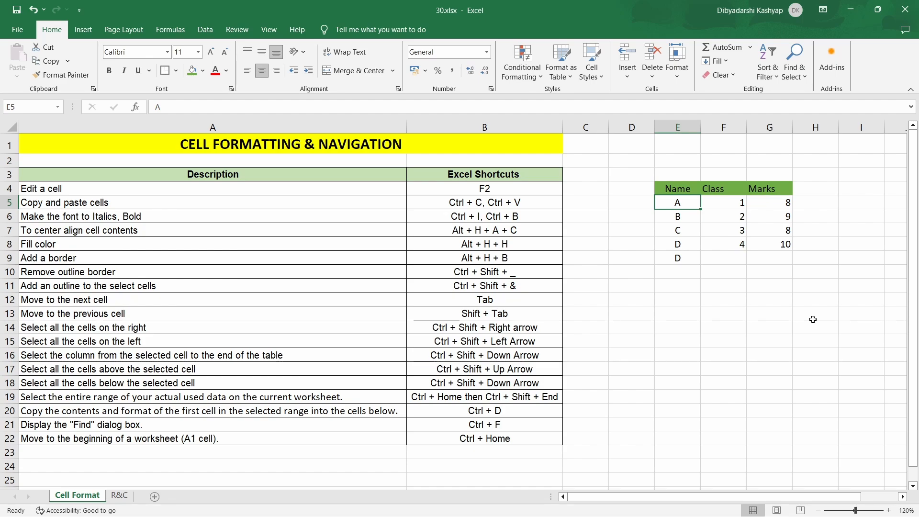
- Select the Name column downward from E5 to E9, and upward from E9 to its header E4
key("ctrl+shift+Down")
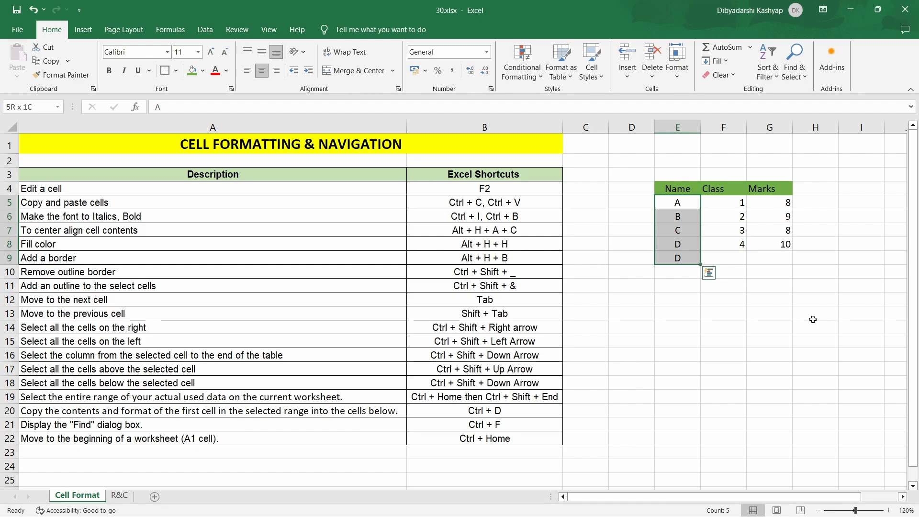
left_click(695, 254)
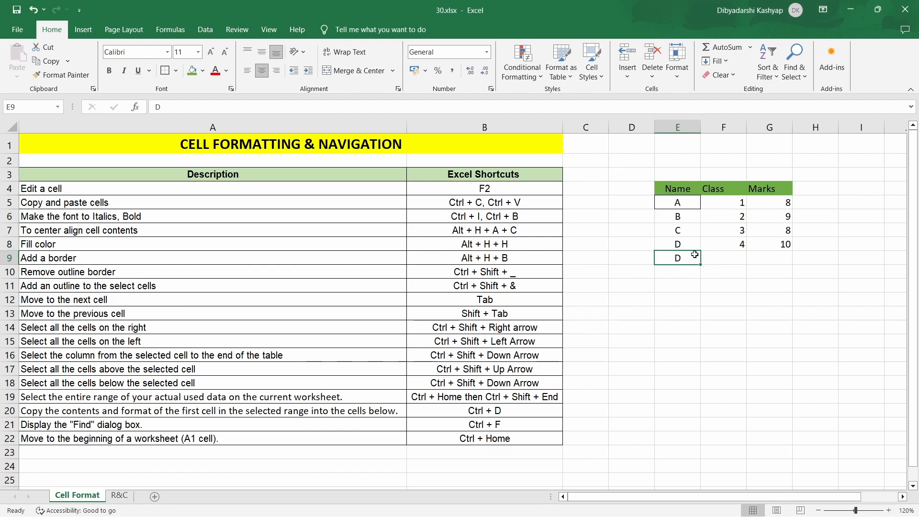
key("ctrl+shift+Up")
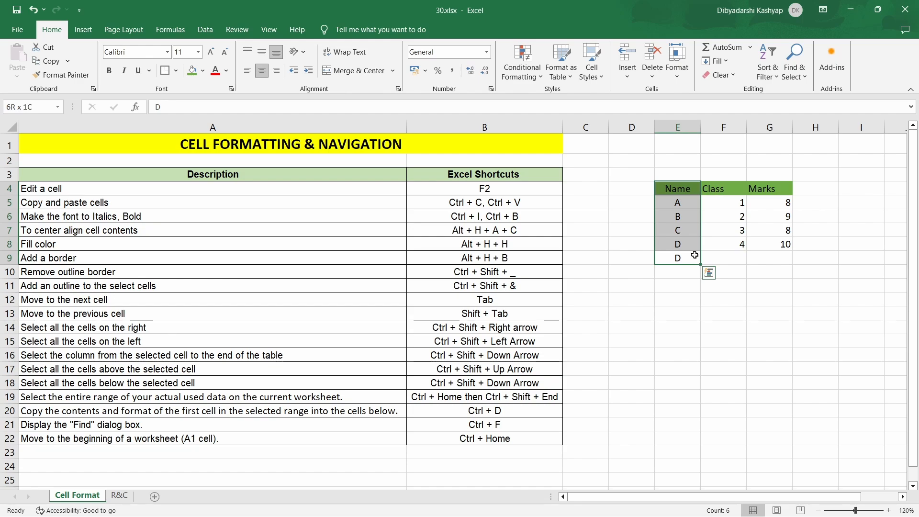
left_click(695, 255)
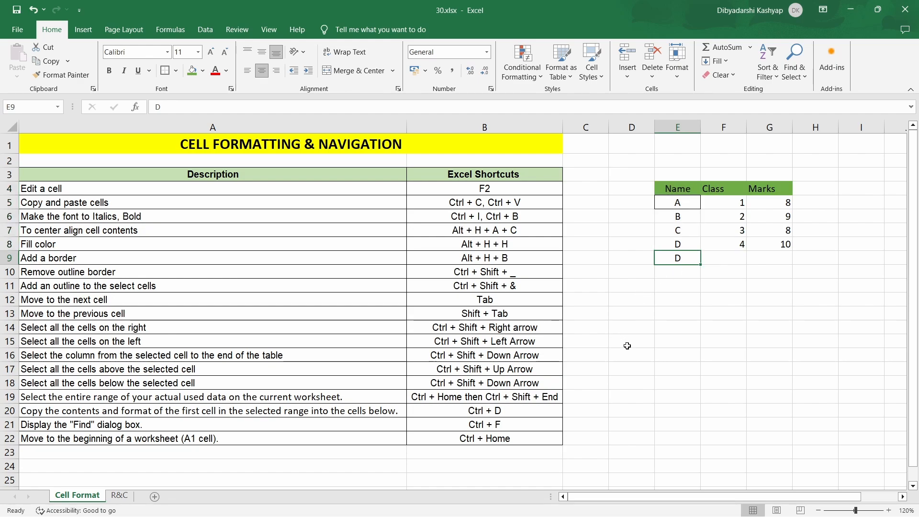
- Select the worksheet's entire used range from A1 to the last used cell G22, and clear the selection
left_click(628, 345)
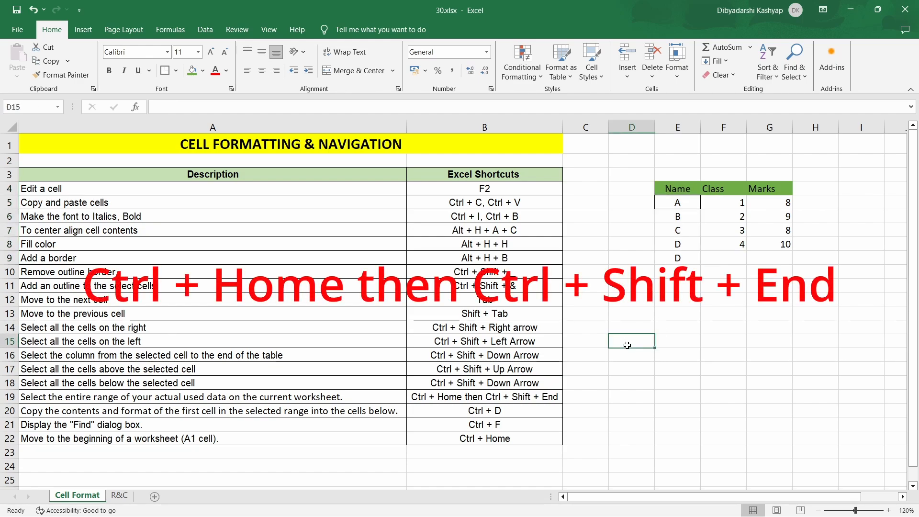
key("ctrl+Home")
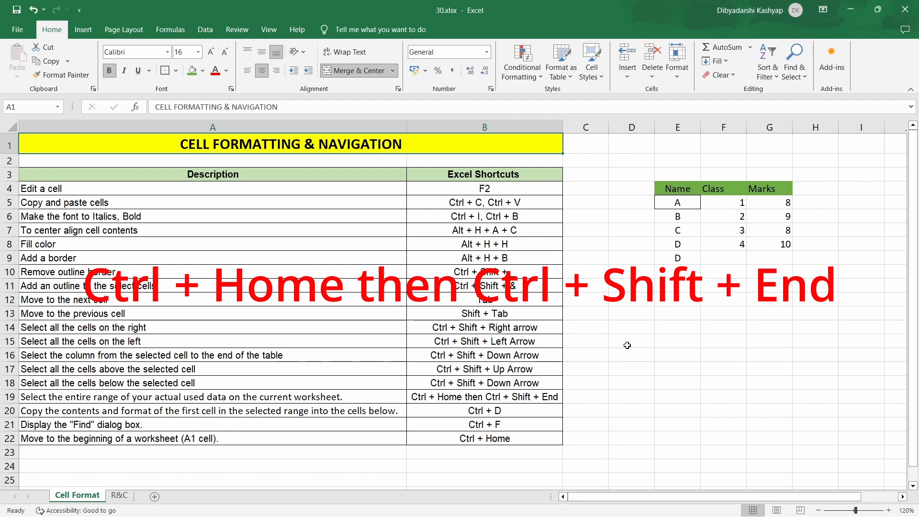
key("ctrl+shift+End")
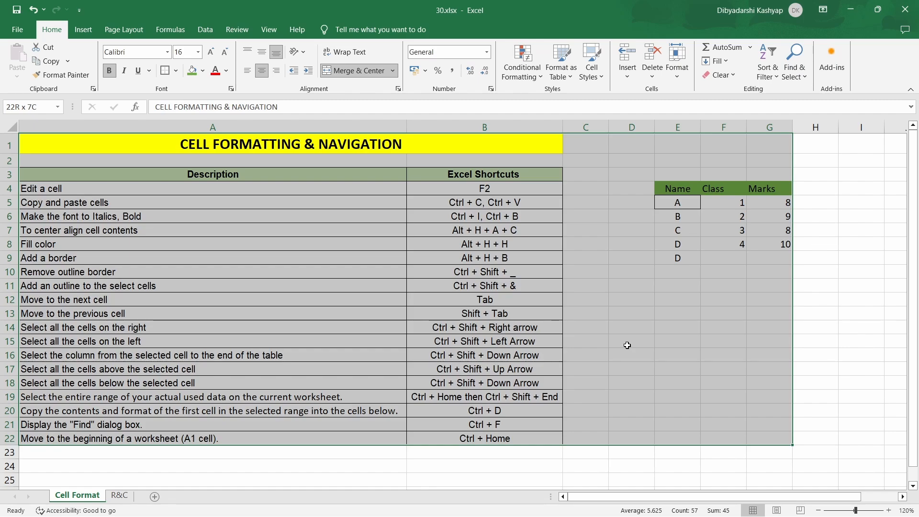
left_click(686, 291)
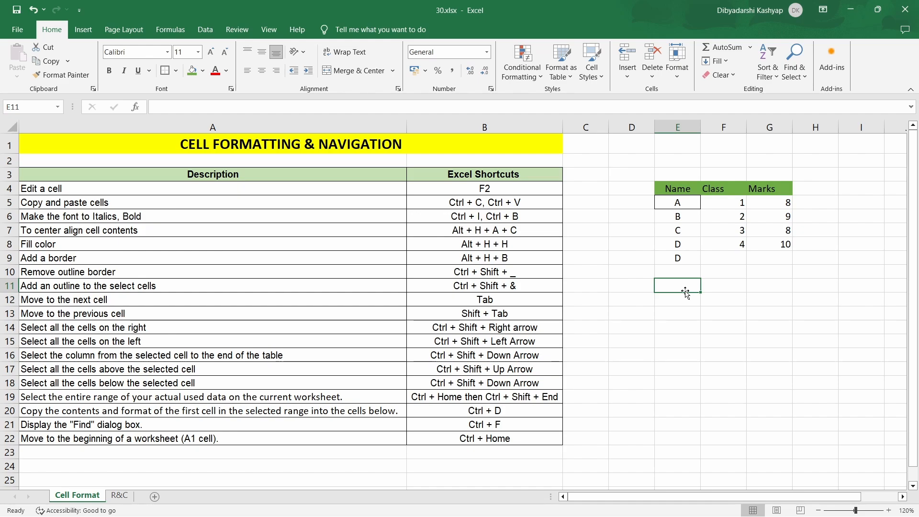
- Fill cells F9 and G9 with the Class and Marks values 4 and 10 from the cells directly above
left_click(738, 260)
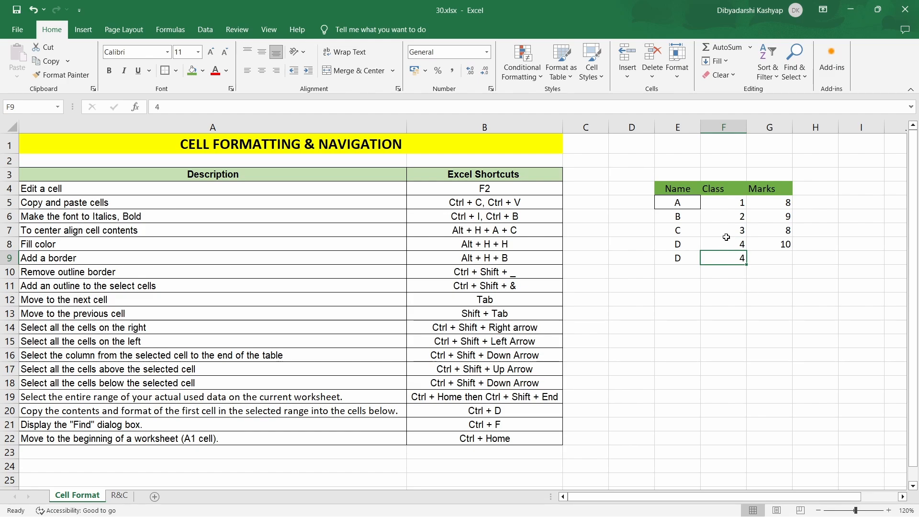
left_click(771, 259)
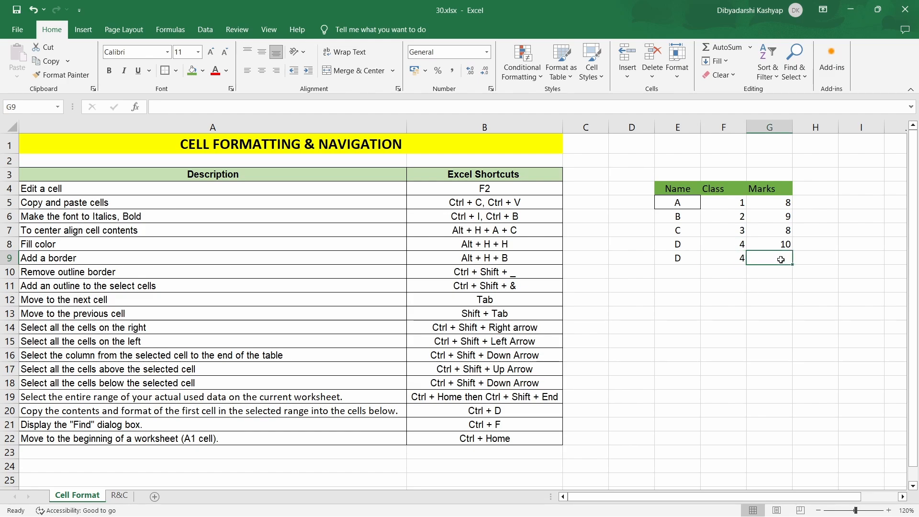
key("ctrl+d")
left_click(787, 244)
left_click(786, 259)
- Find the text "Marks" on the worksheet and close the search dialog
key("ctrl+f")
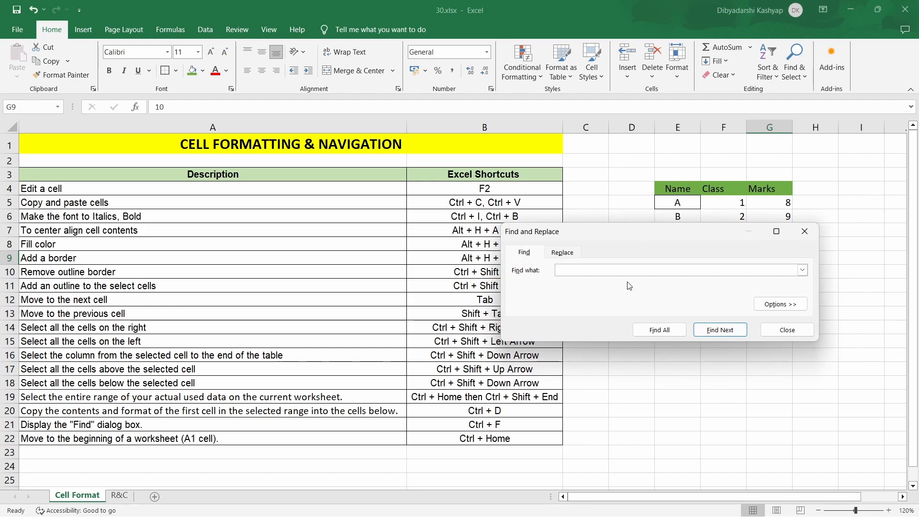
type("Ma")
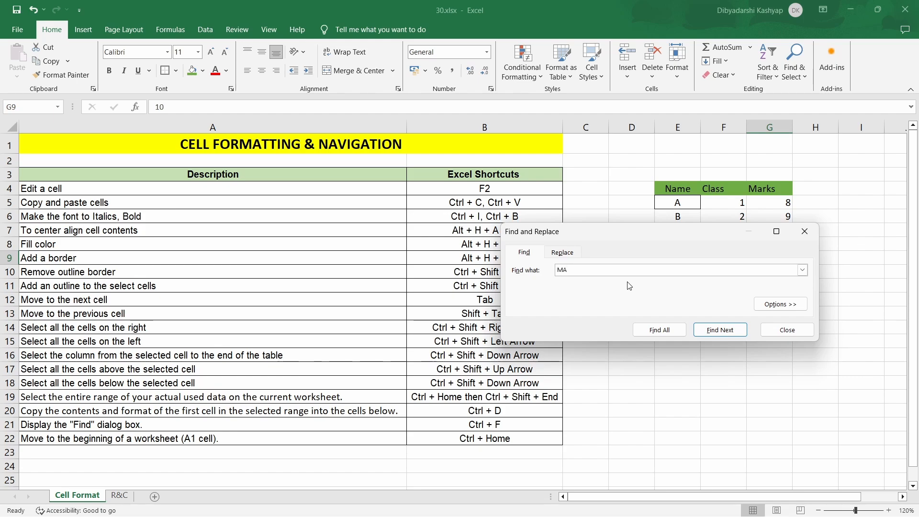
type("rks")
left_click(723, 328)
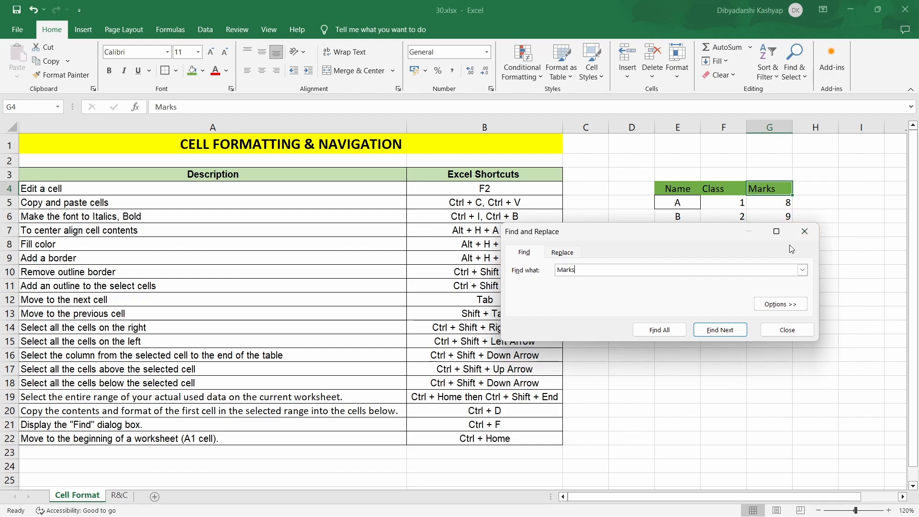
left_click(800, 333)
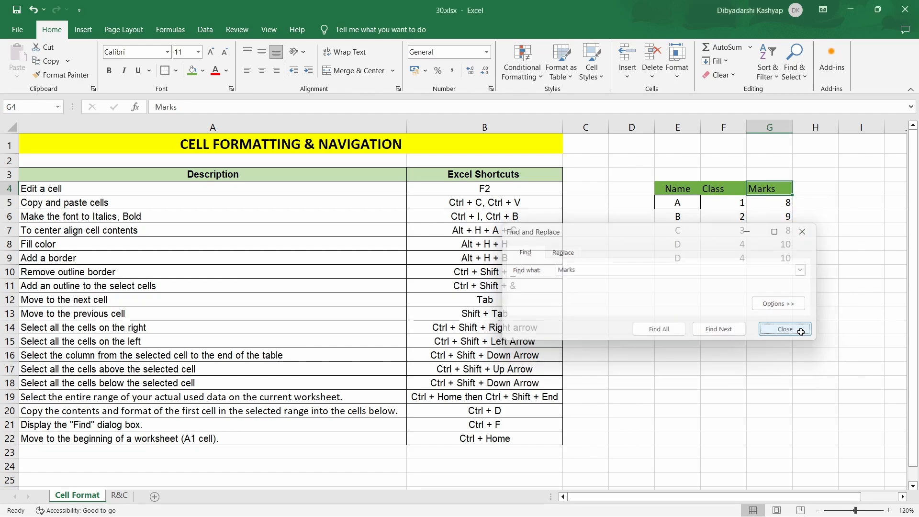
- Return to the worksheet's first cell A1 from G12, and again from the distant cell G126
left_click(778, 301)
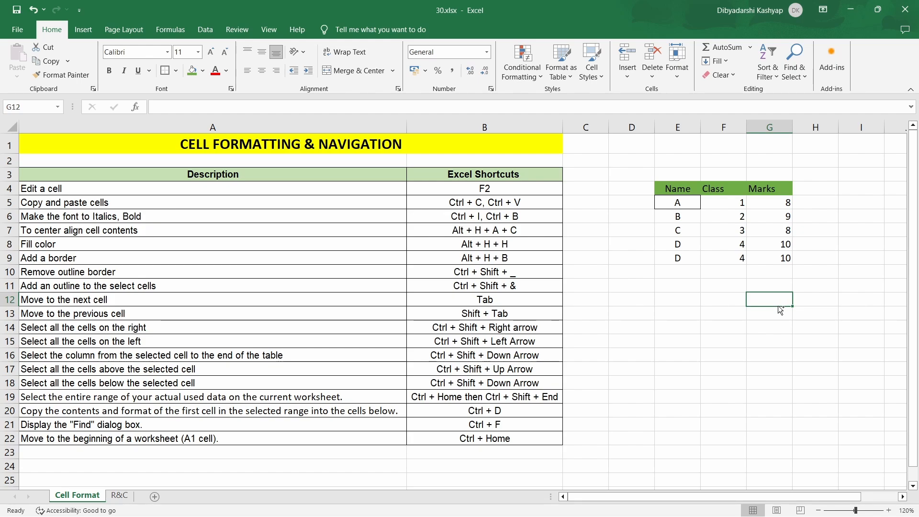
key("ctrl+Home")
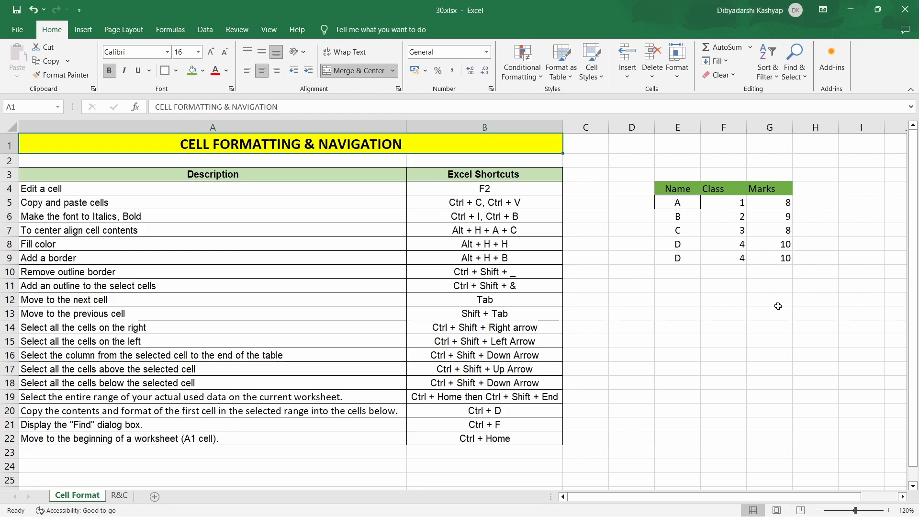
scroll(778, 306, "down", 20)
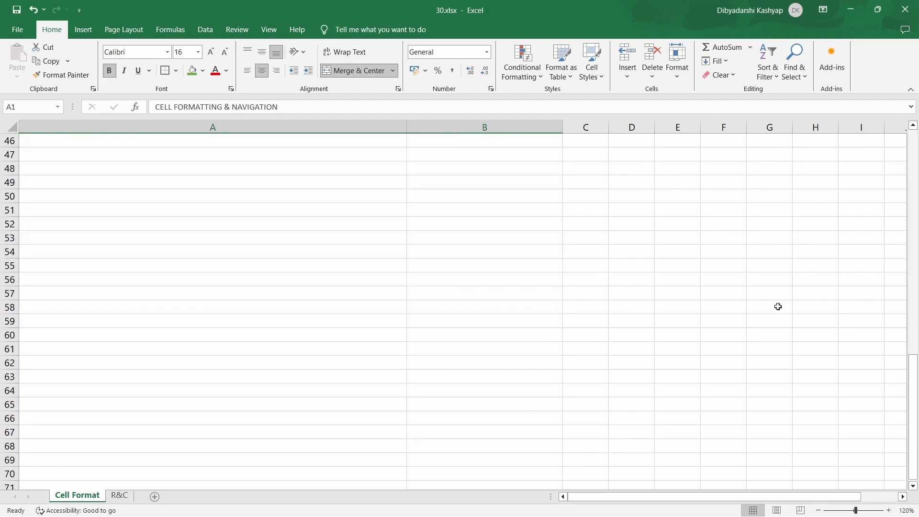
left_click(768, 422)
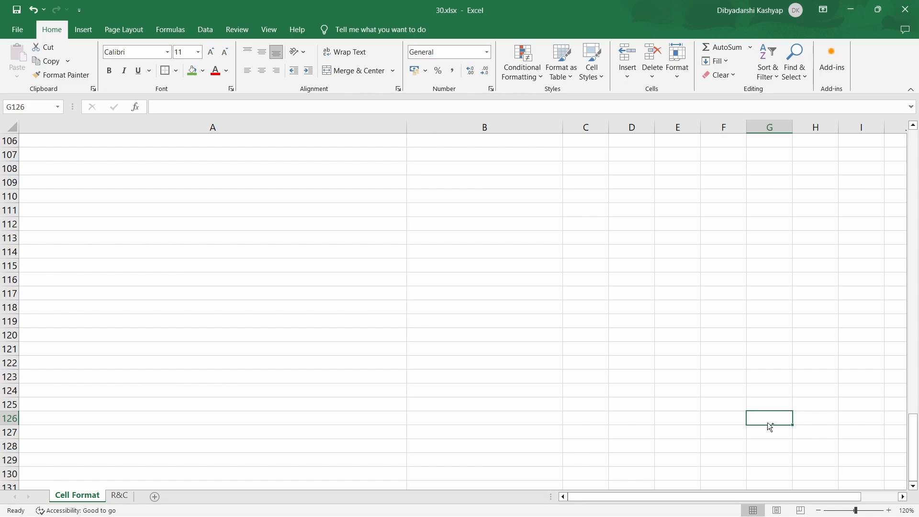
key("ctrl+Home")
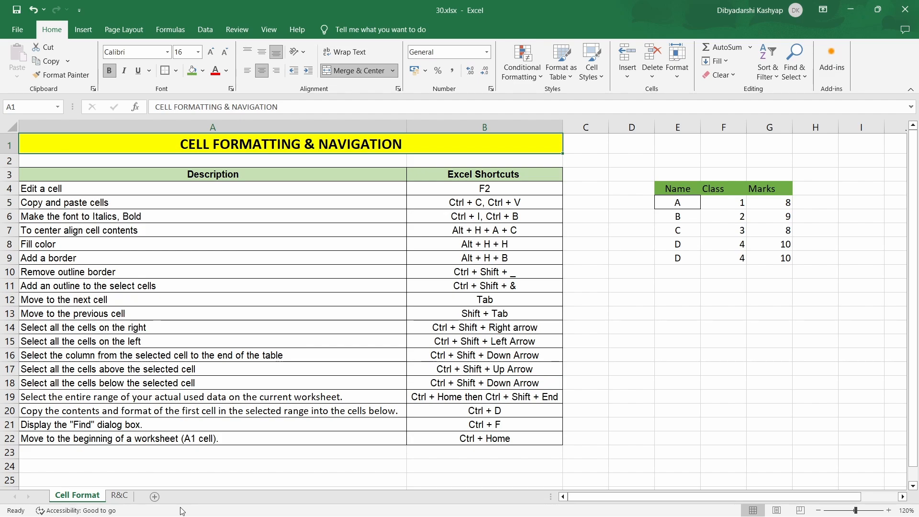
- Copy the Name, Class and Marks table E4:G9 from the Cell Format sheet and paste it at H4 on the R&C sheet
left_click(126, 498)
left_click(82, 496)
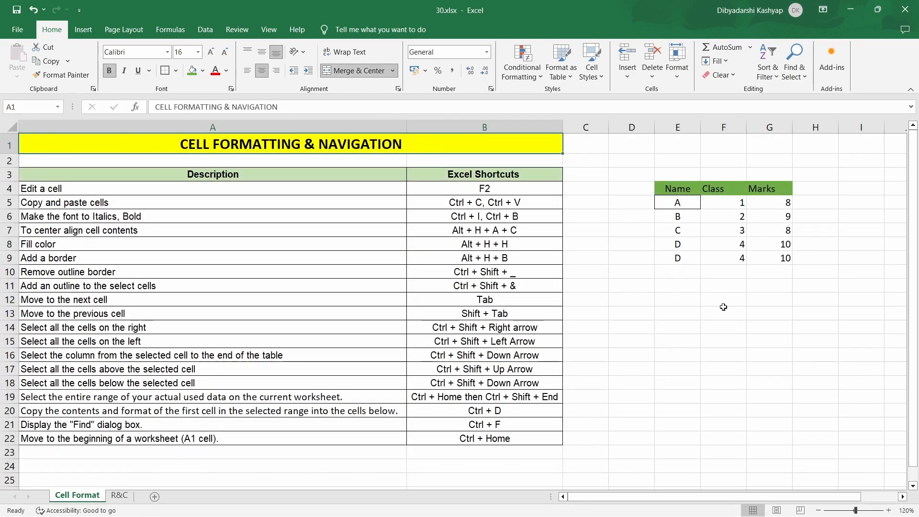
left_click_drag(697, 190, 786, 256)
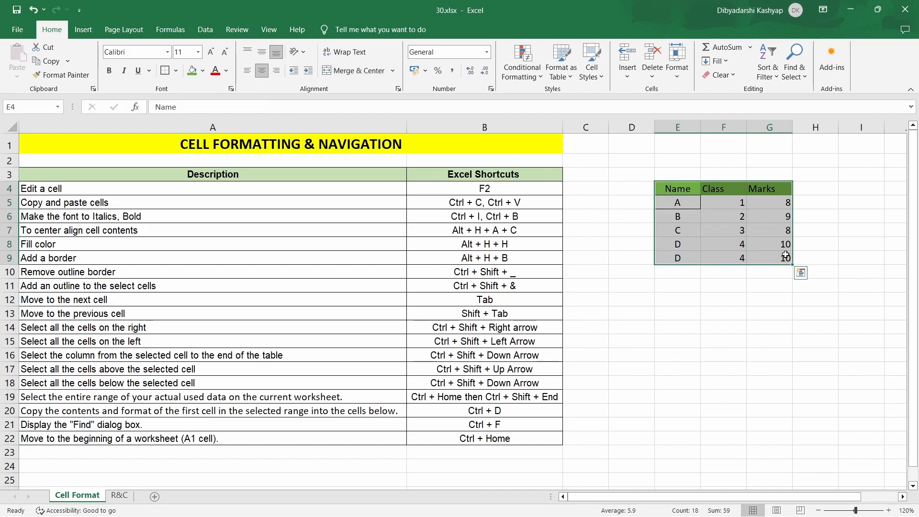
key("ctrl+c")
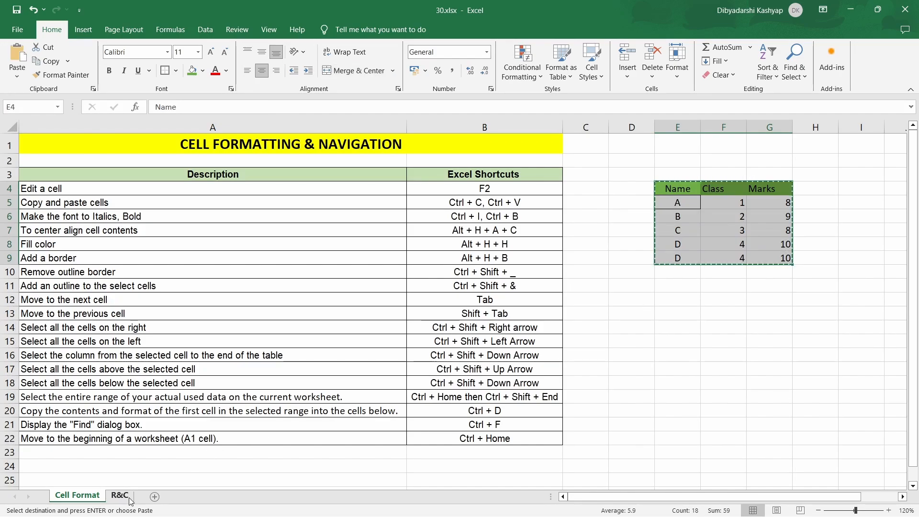
left_click(131, 501)
left_click(653, 209)
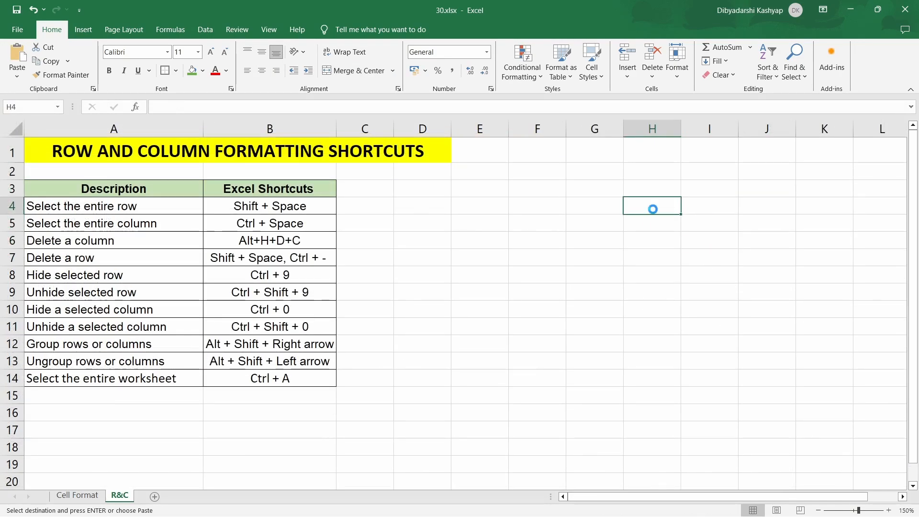
key("ctrl+v")
left_click(678, 356)
left_click(720, 411)
left_click(657, 329)
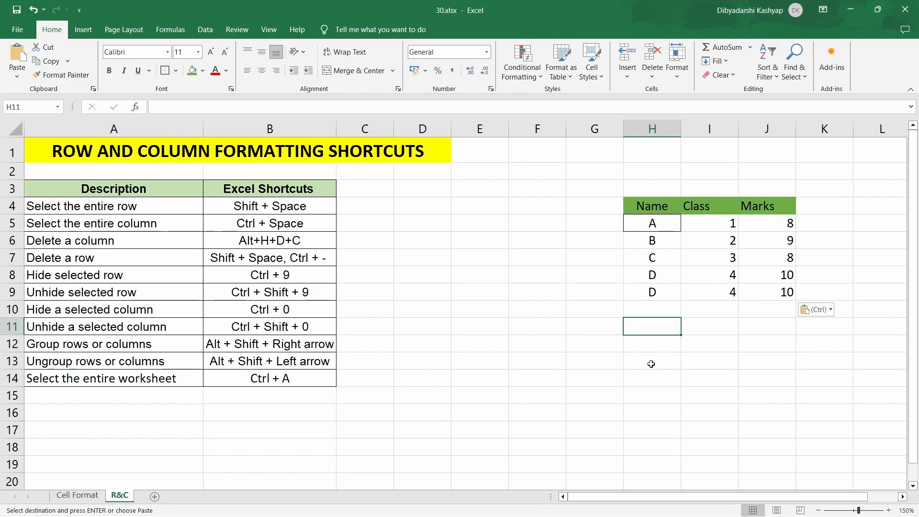
- Select the entire row 4 by its header, and select it again starting from cell G4
left_click(12, 206)
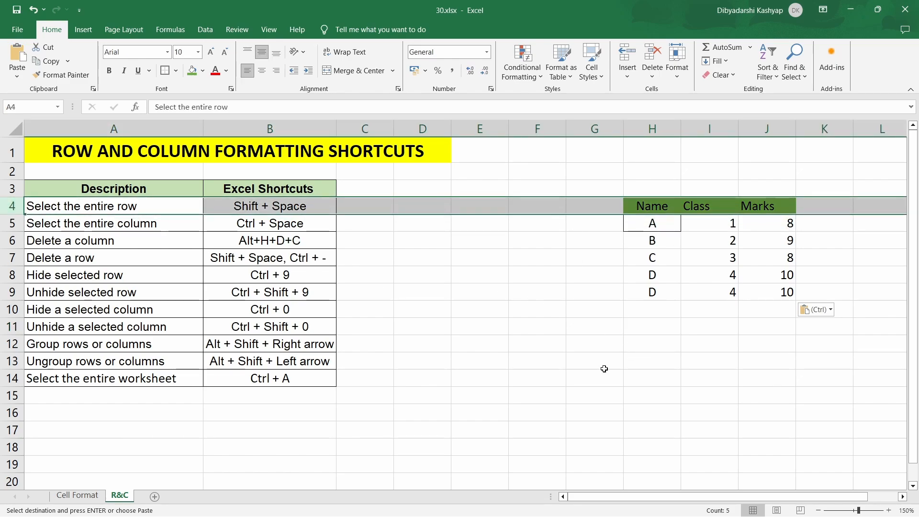
left_click(593, 206)
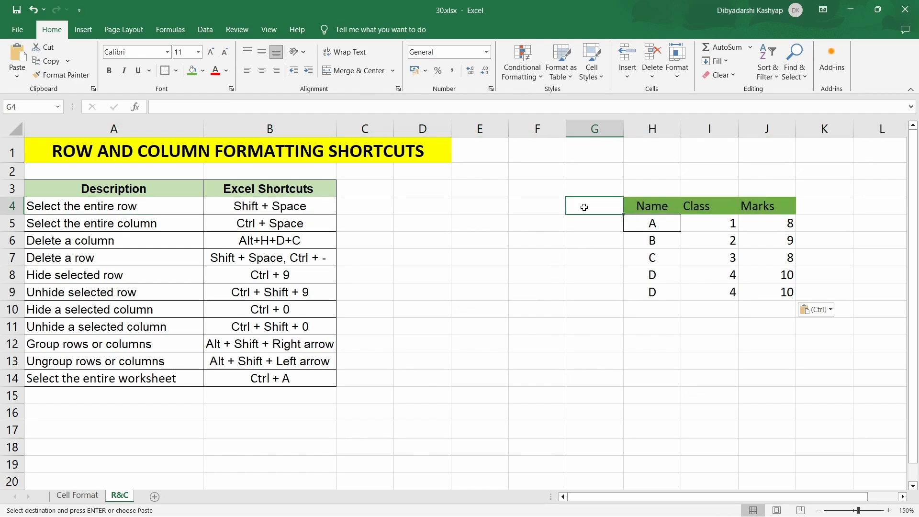
key("shift+space")
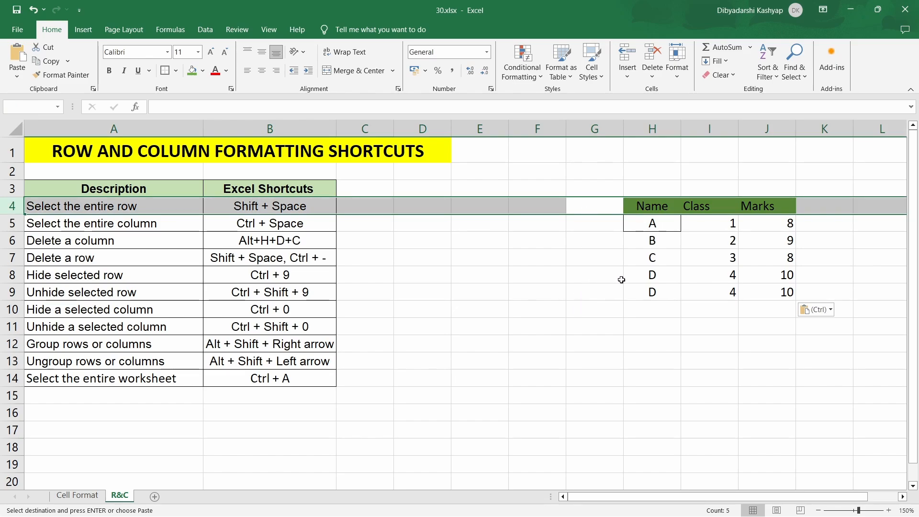
- Select the entire column H by its header and again from cell H11, and clear the selection
left_click(652, 129)
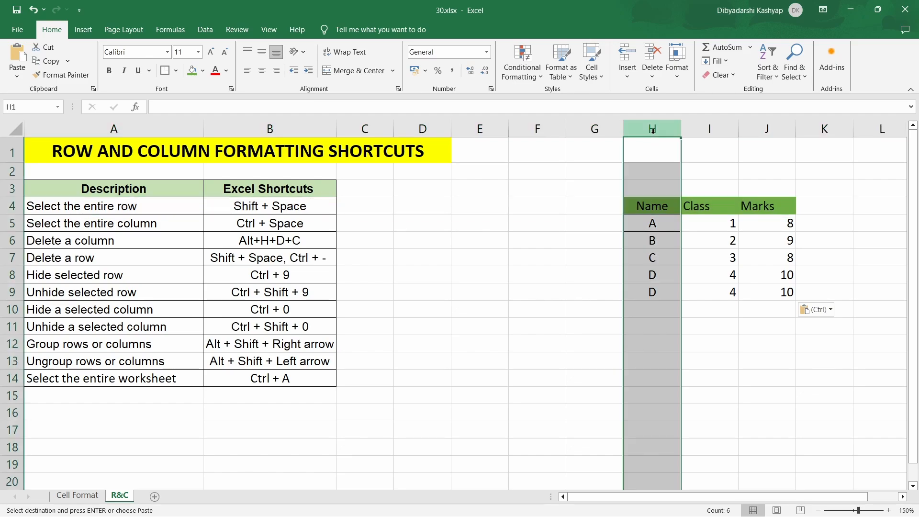
left_click(650, 330)
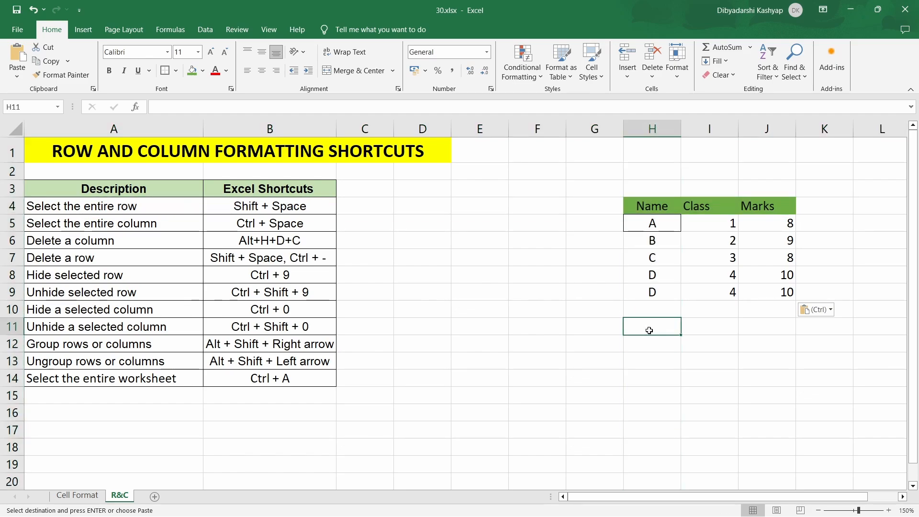
key("ctrl+space")
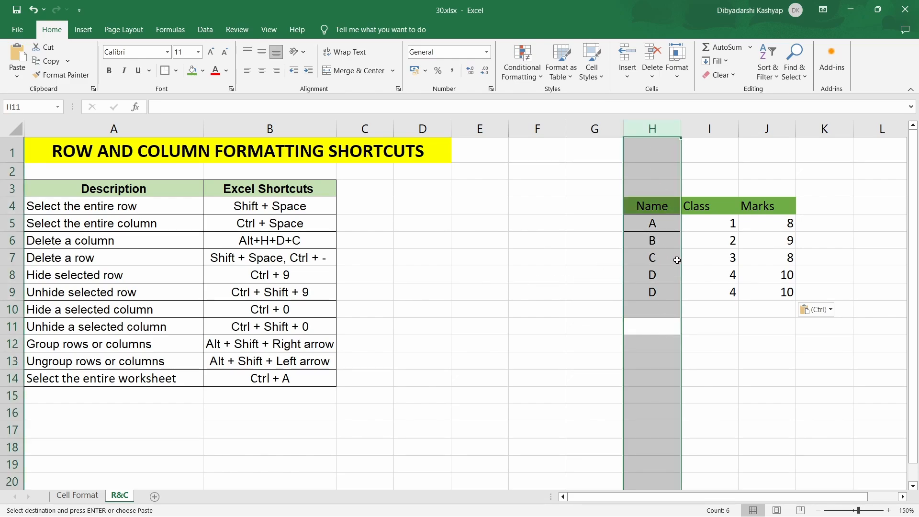
left_click(655, 343)
left_click(655, 188)
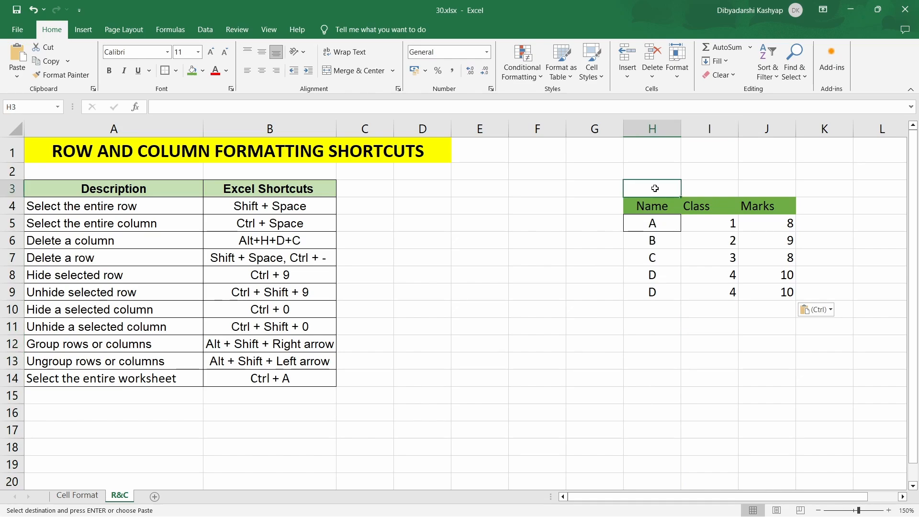
- Delete the sheet column holding the Class values, starting from cell I6, and undo the deletion
left_click(719, 244)
key("alt")
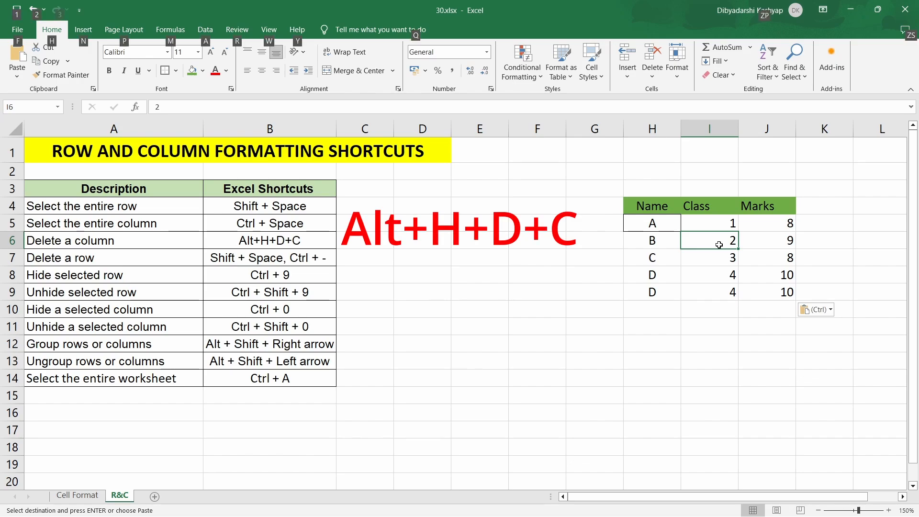
key("h")
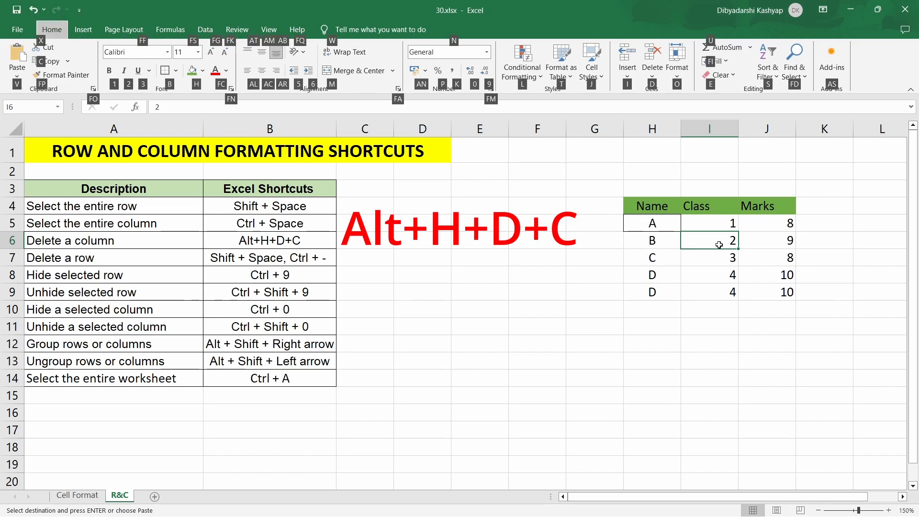
key("d")
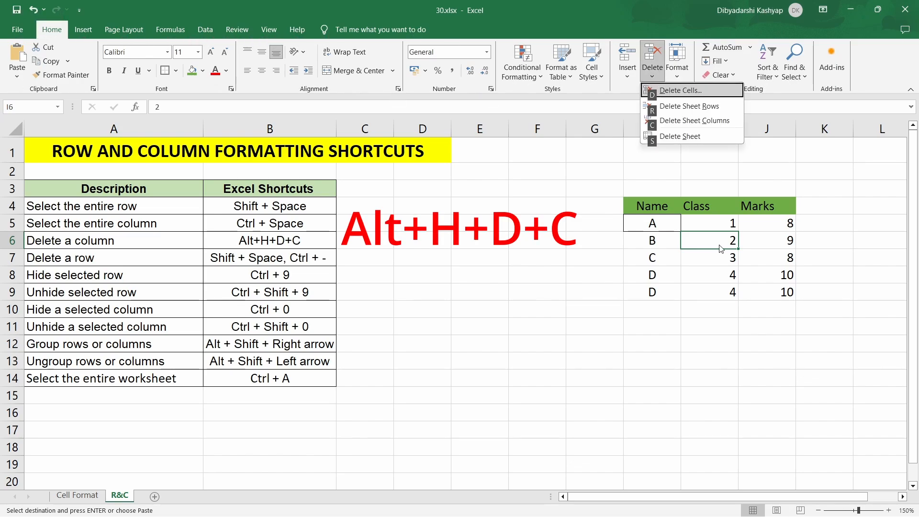
key("c")
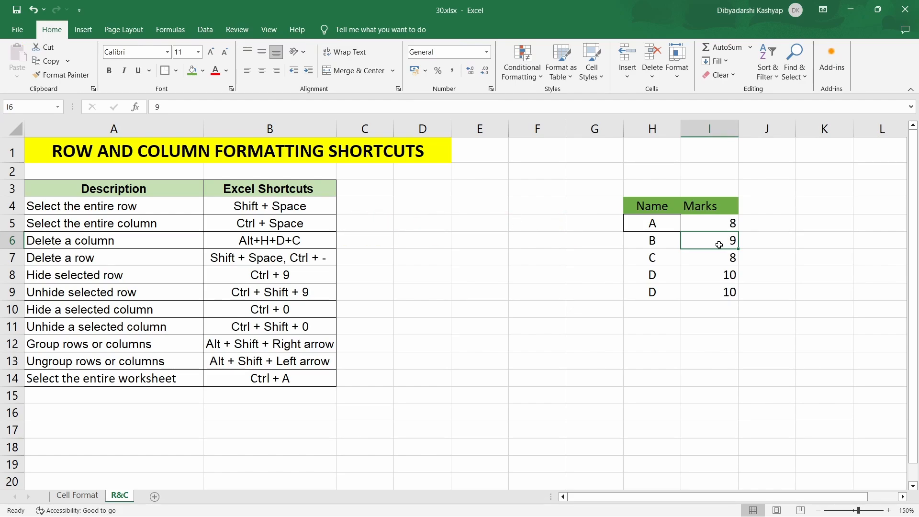
key("ctrl+z")
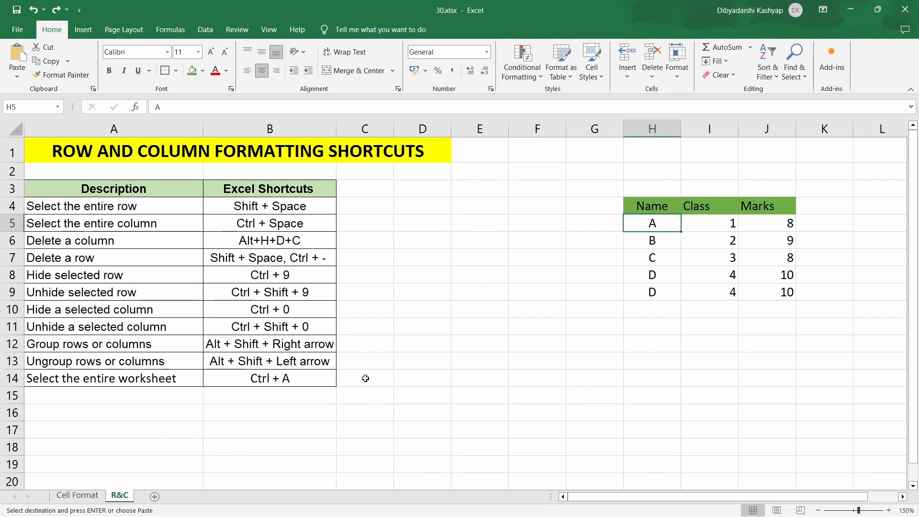
- Select the entire row 14 from cell D14, delete it, and undo the deletion
left_click(433, 380)
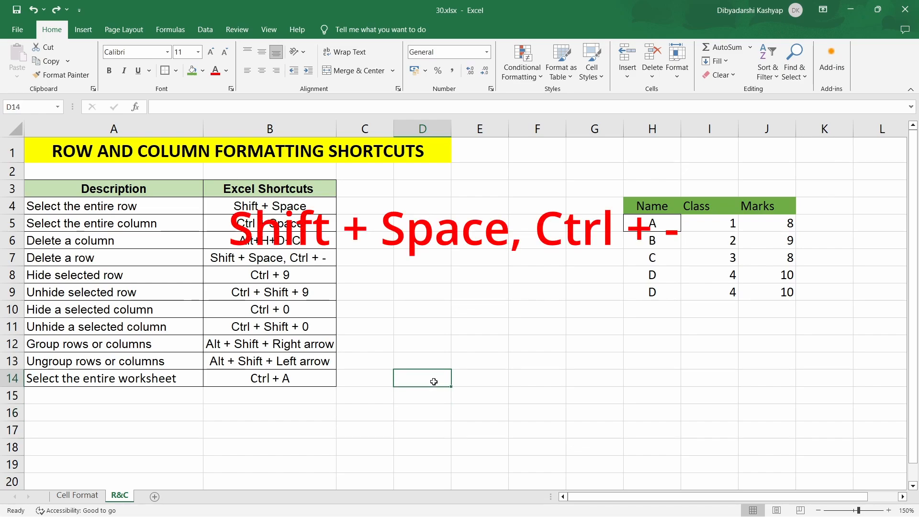
key("shift+space")
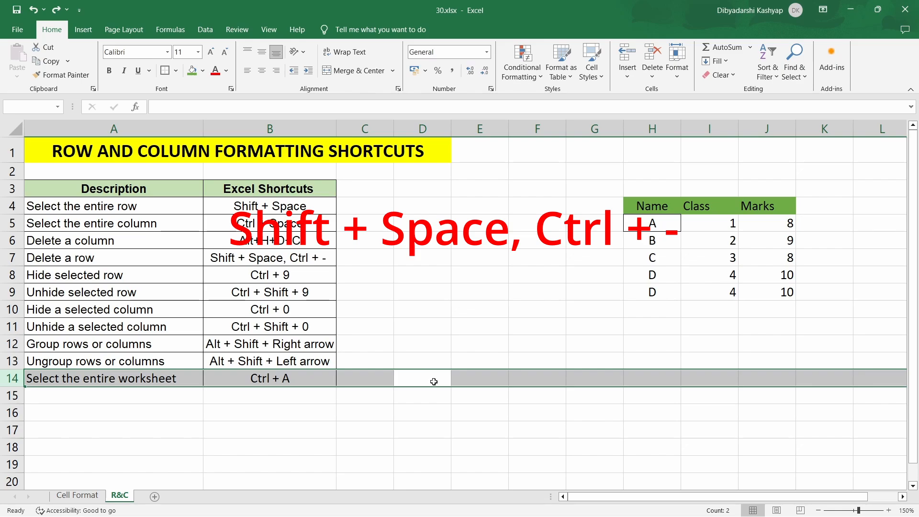
key("ctrl+minus")
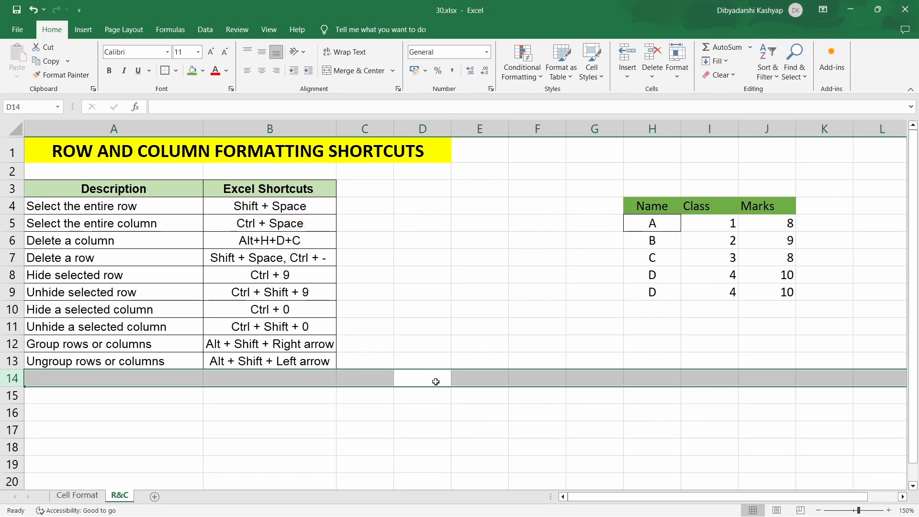
key("ctrl+z")
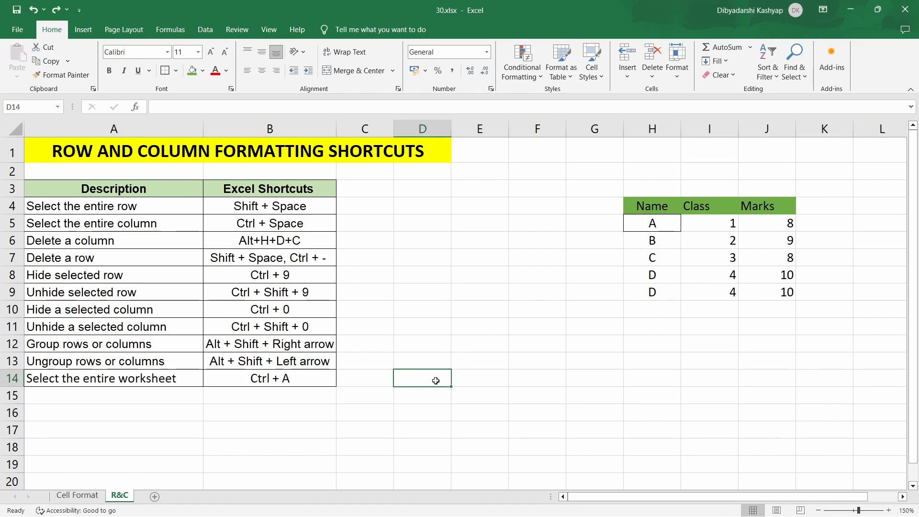
- Select the entire row 14 from cell A14, hide it, and unhide it again
left_click(60, 380)
left_click(283, 381)
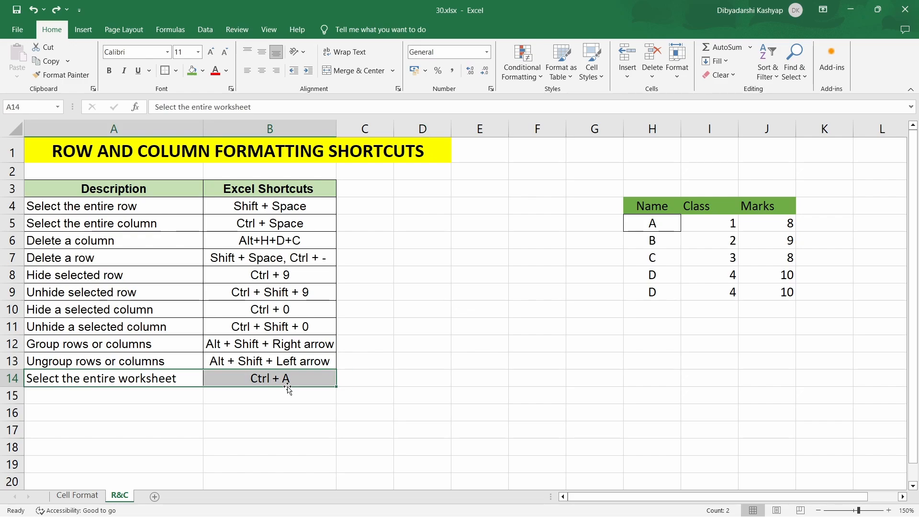
left_click(371, 394)
left_click(388, 370)
left_click(107, 379)
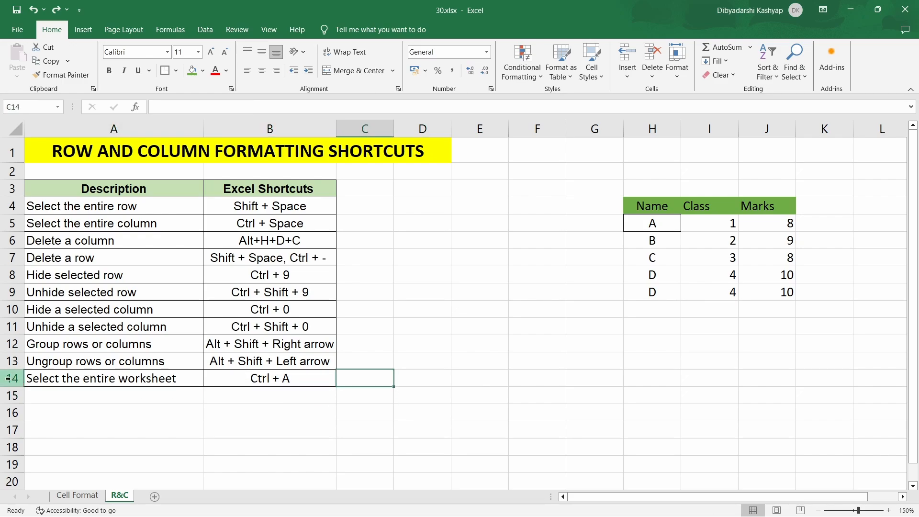
key("shift+space")
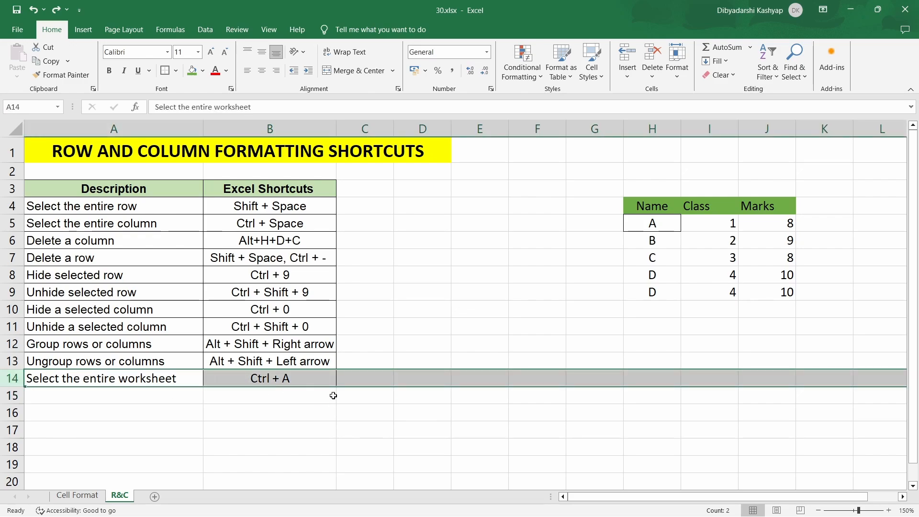
key("ctrl+9")
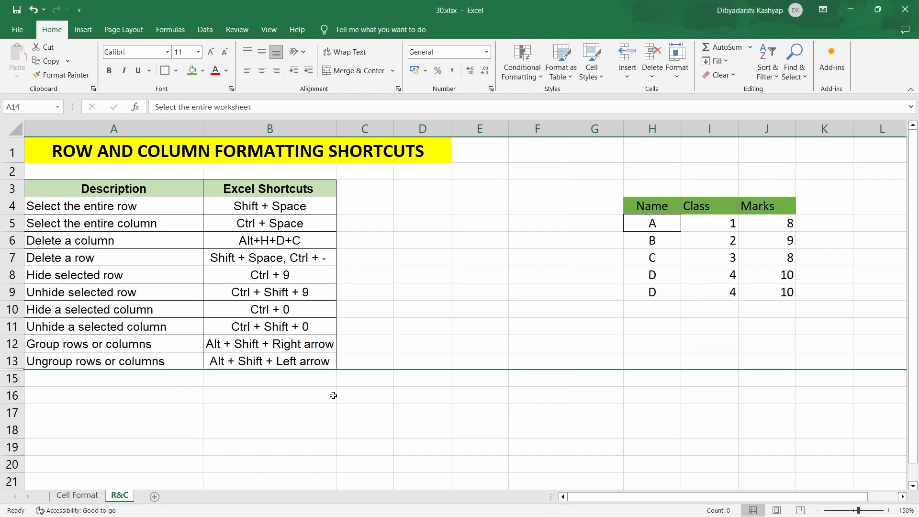
key("ctrl+shift+9")
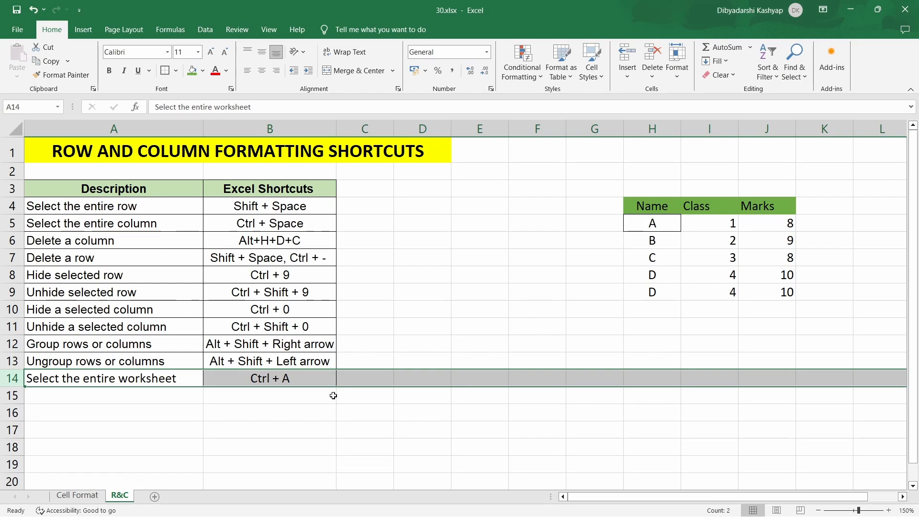
- Hide column B from cell B10, and unhide it with the Unhide Columns command
left_click(320, 309)
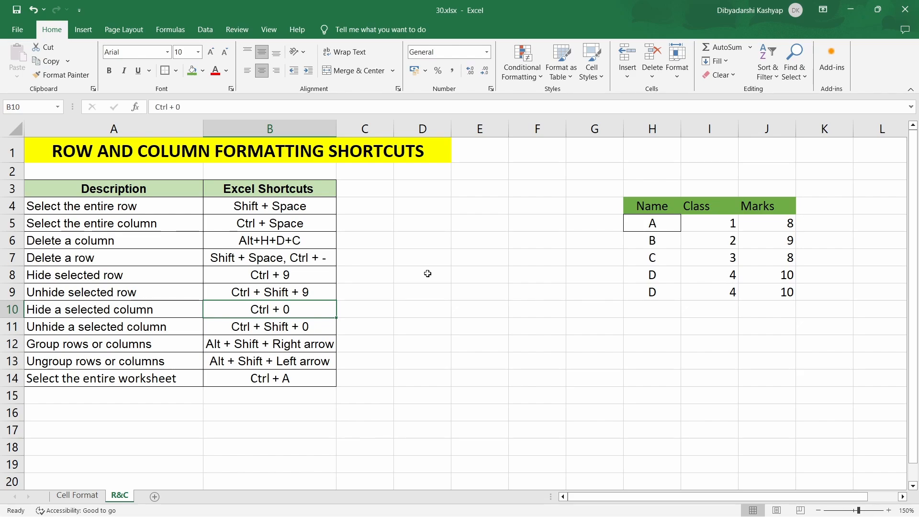
key("ctrl+0")
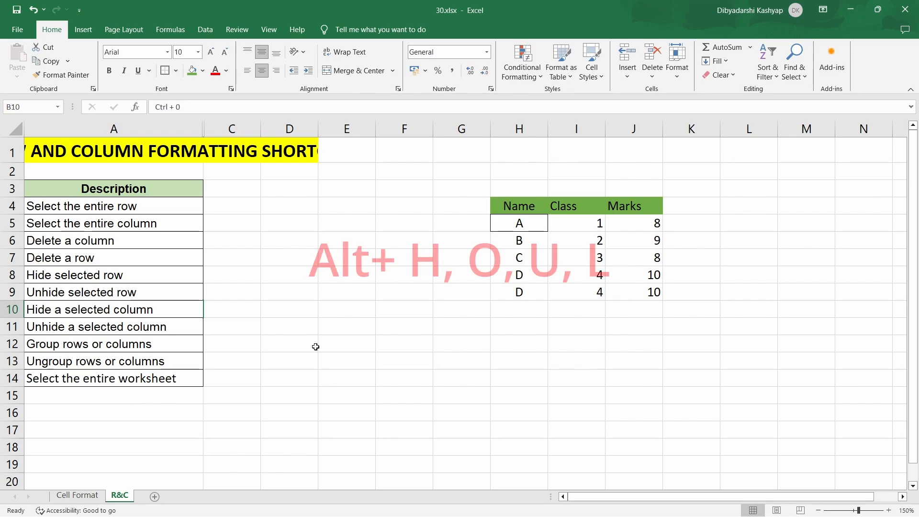
key("alt")
key("h")
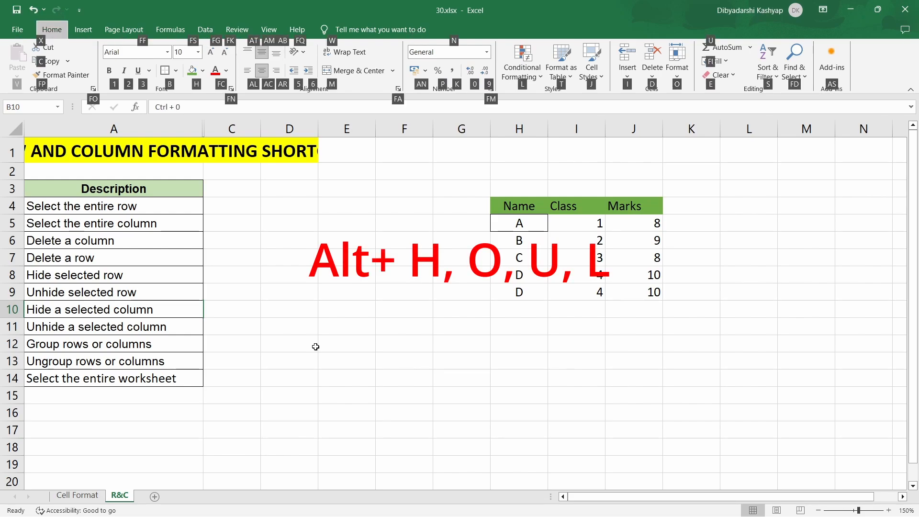
key("o")
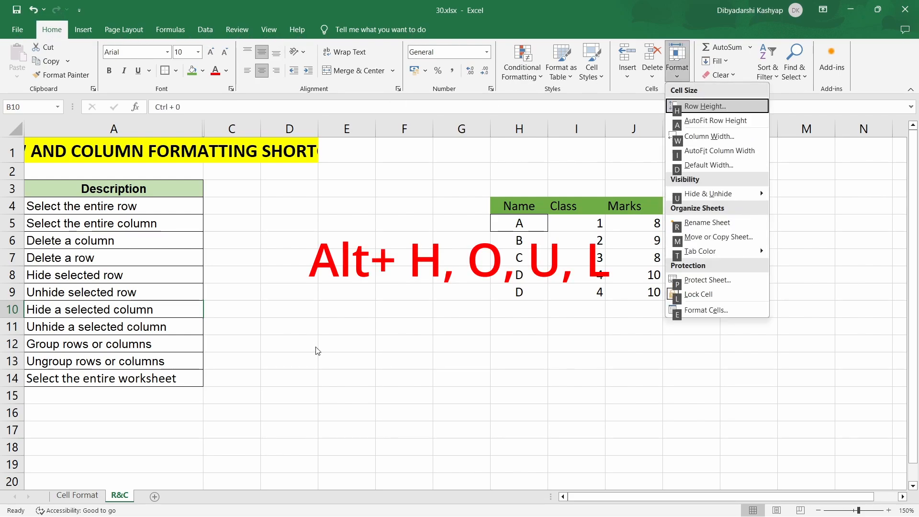
key("u")
key("l")
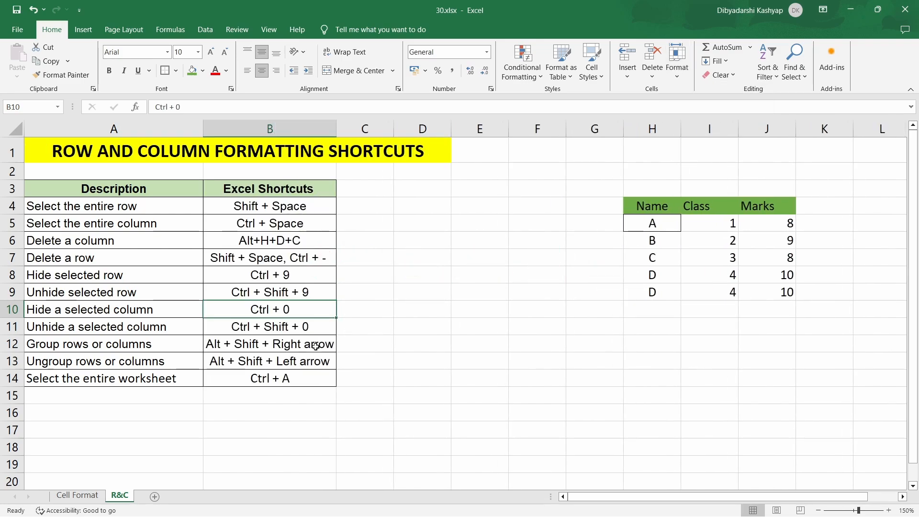
- Append "/ alt + H +O+U+L" to the unhide-column shortcut in cell B11 and widen column B to fit the text
double_click(318, 328)
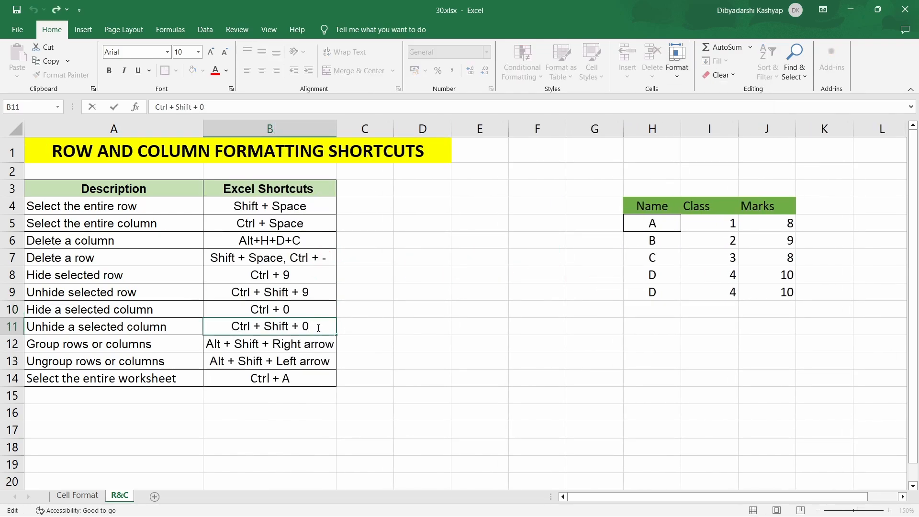
type("/ alt + H +O+U+L")
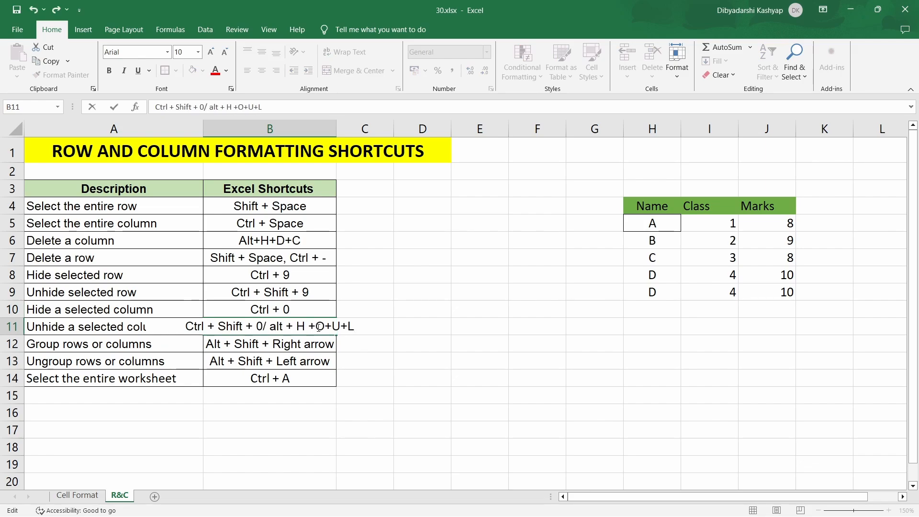
left_click(441, 344)
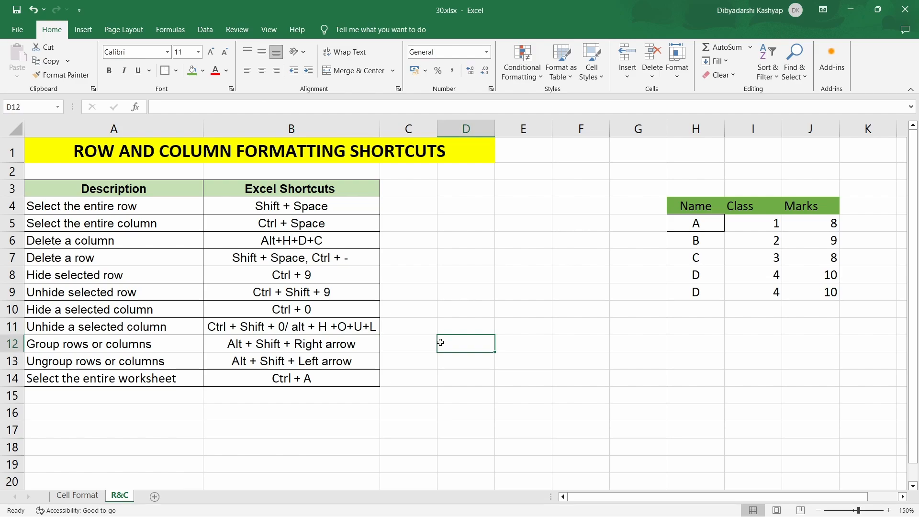
- Group rows 4 to 9 using the Name, Class and Marks table range H4:J9, with the Rows option
left_click_drag(689, 207, 834, 289)
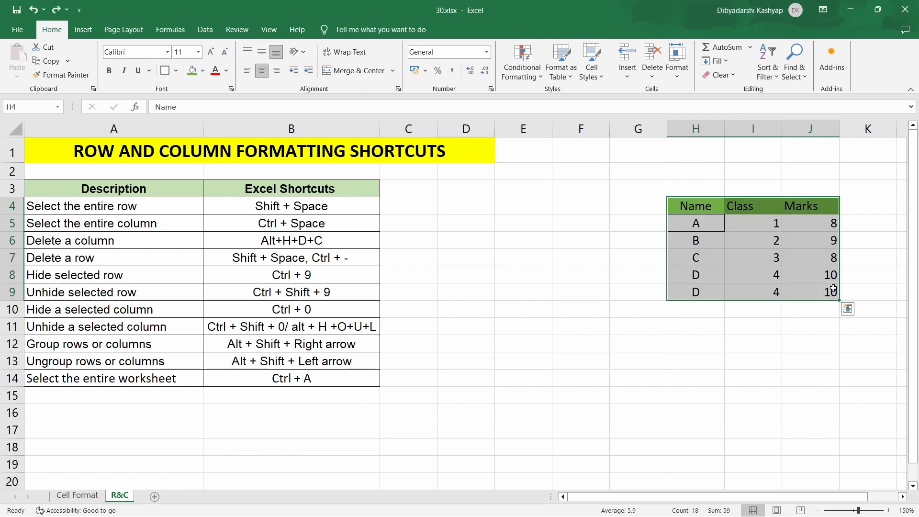
key("alt")
key("alt")
key("alt+shift+Right")
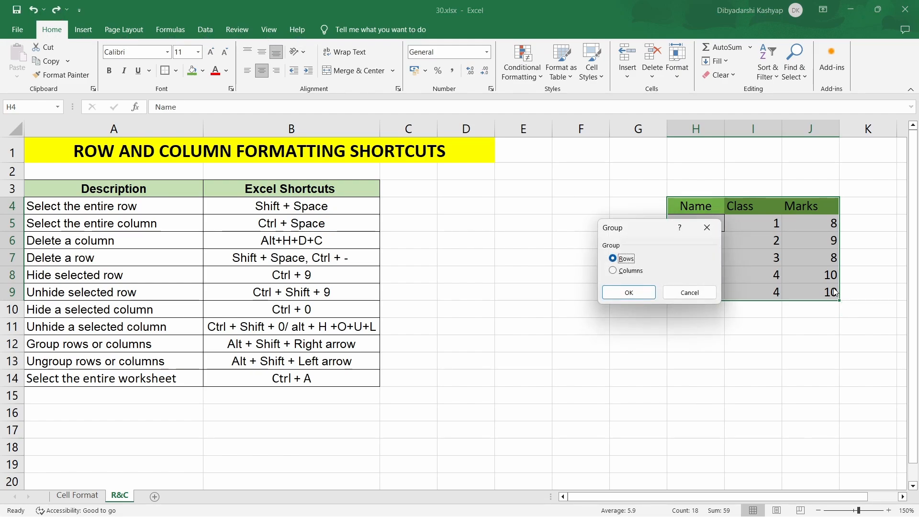
left_click(627, 292)
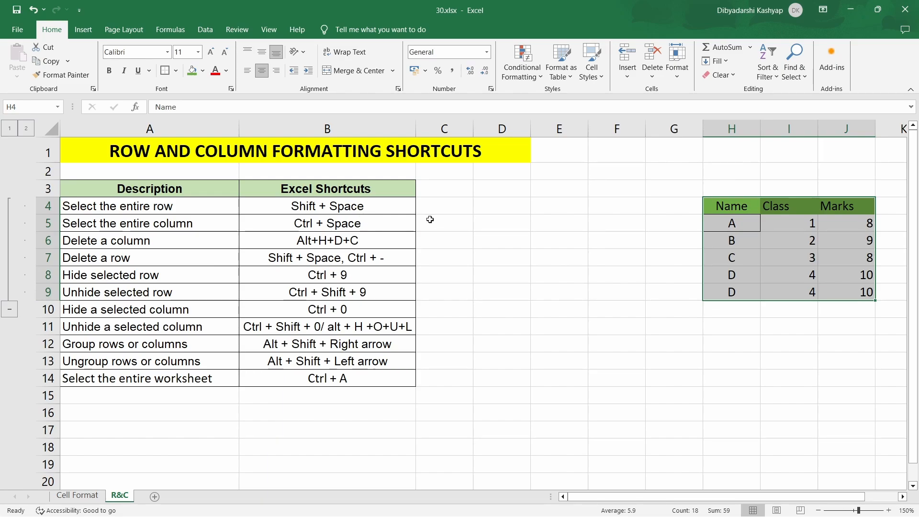
- Ungroup rows 4 to 9 from the table range H4:J9, with the Rows option
left_click_drag(720, 214, 844, 293)
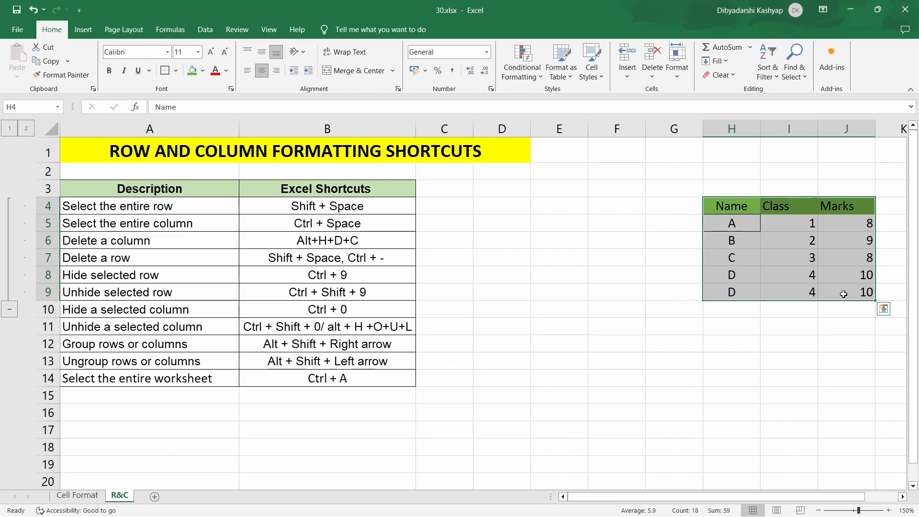
key("alt+shift+Left")
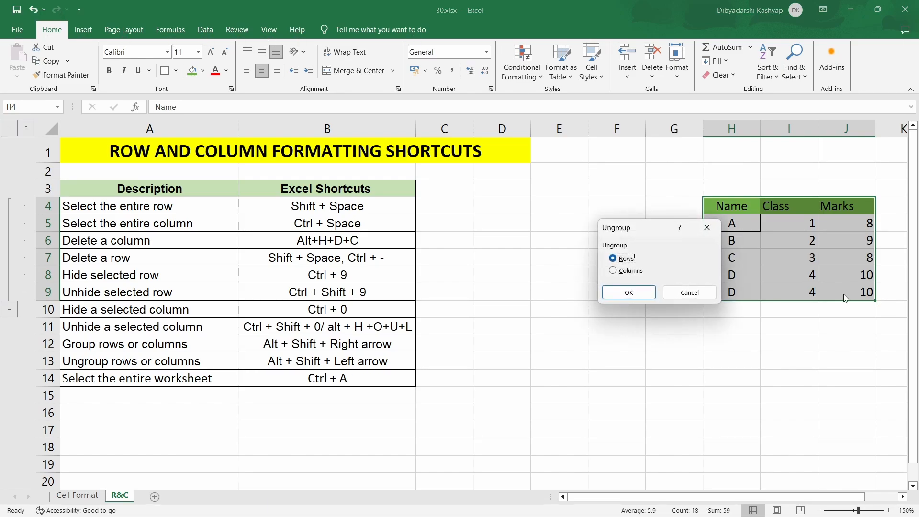
left_click(639, 293)
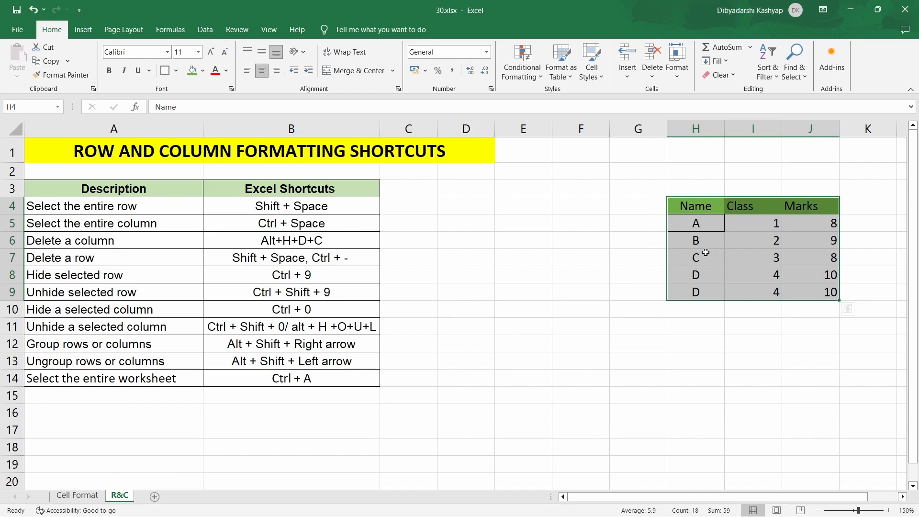
- Select the entire worksheet starting from the empty cell G12, check the selection's extent, and return to selecting only G12
left_click(663, 345)
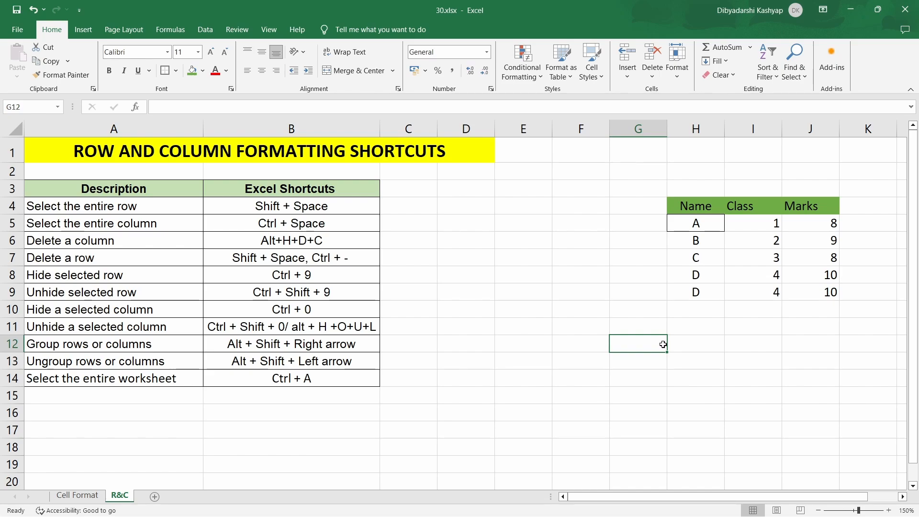
key("ctrl+a")
scroll(664, 345, "down", 6)
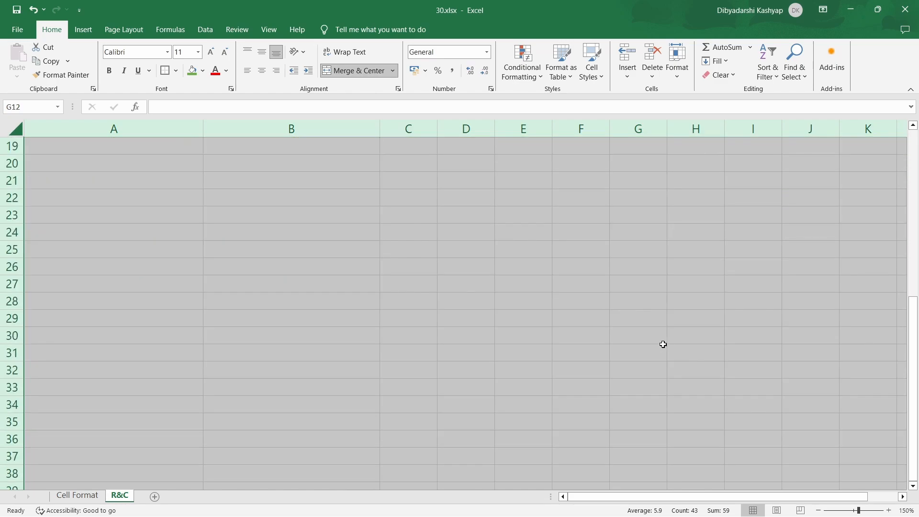
scroll(664, 345, "up", 6)
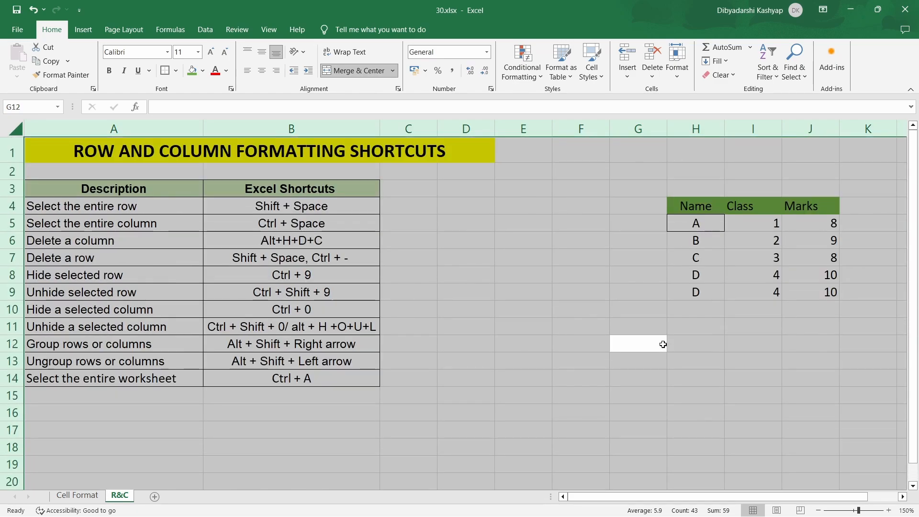
left_click(663, 345)
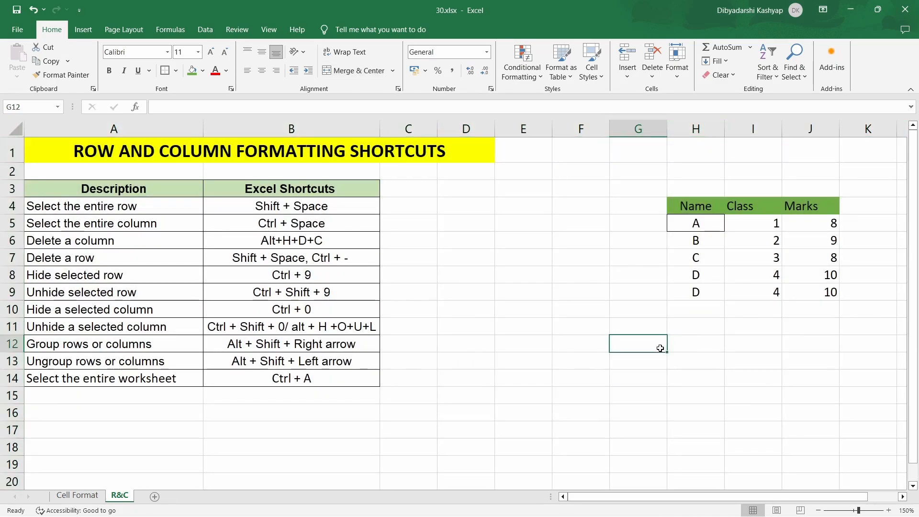